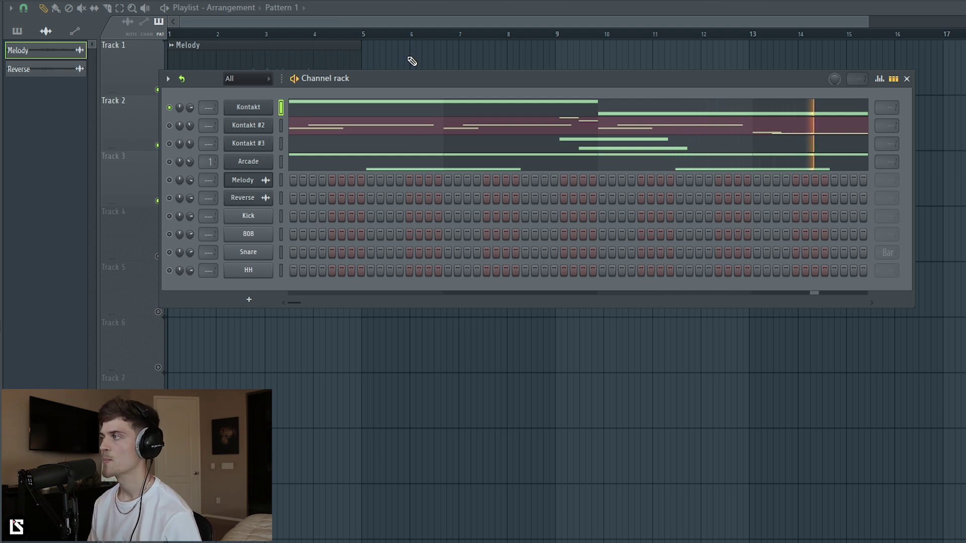
# - Enable the Kontakt #2 channel and play the pattern with its Picked Acoustic instrument open
pyautogui.click(170, 126)
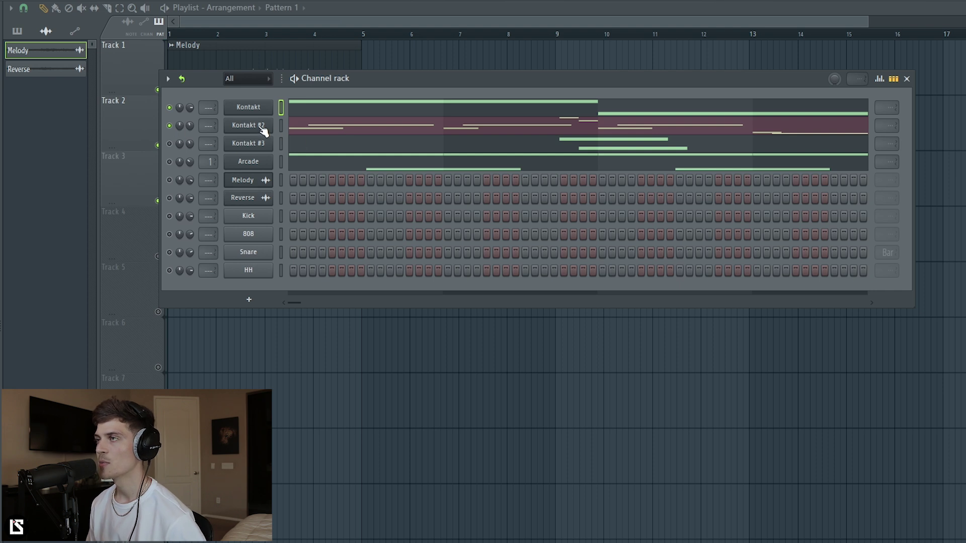
pyautogui.click(264, 129)
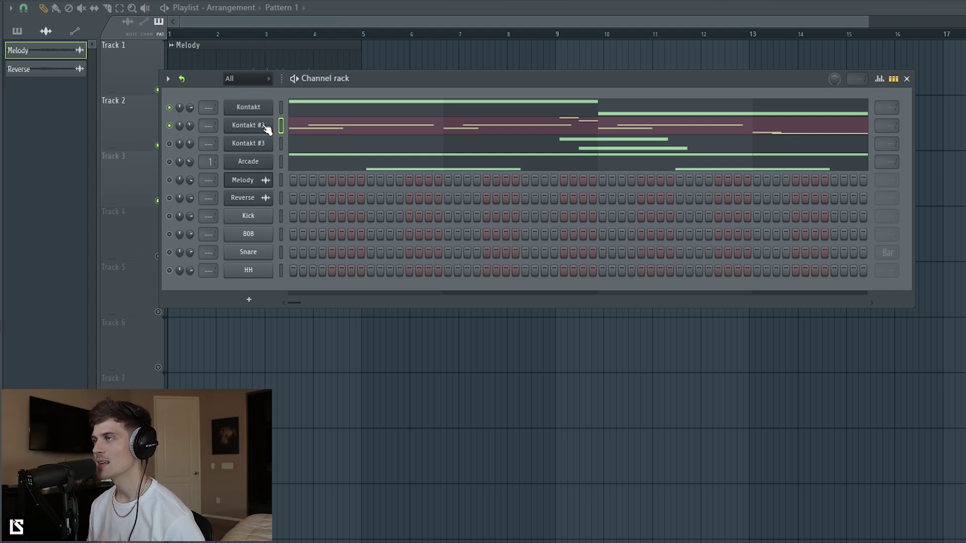
pyautogui.click(265, 131)
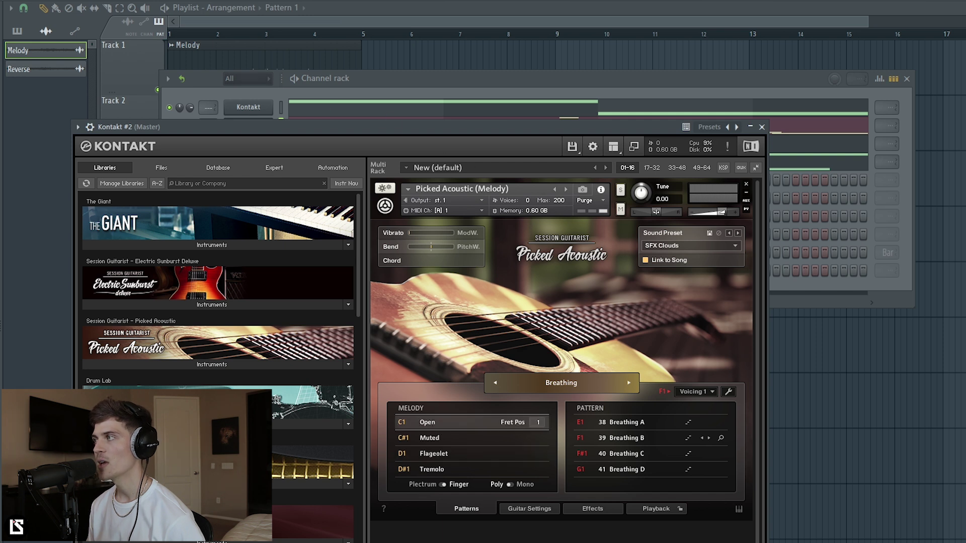
pyautogui.press('space')
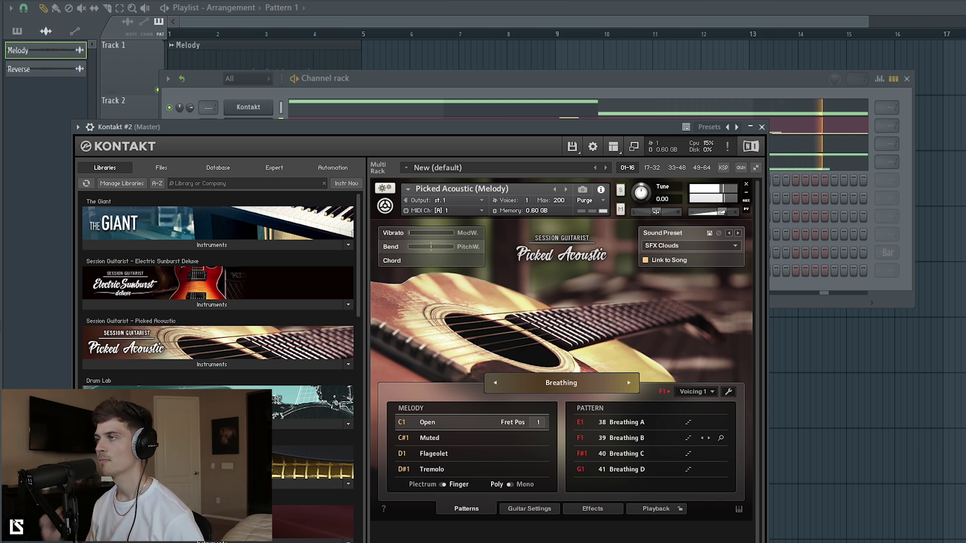
pyautogui.press('space')
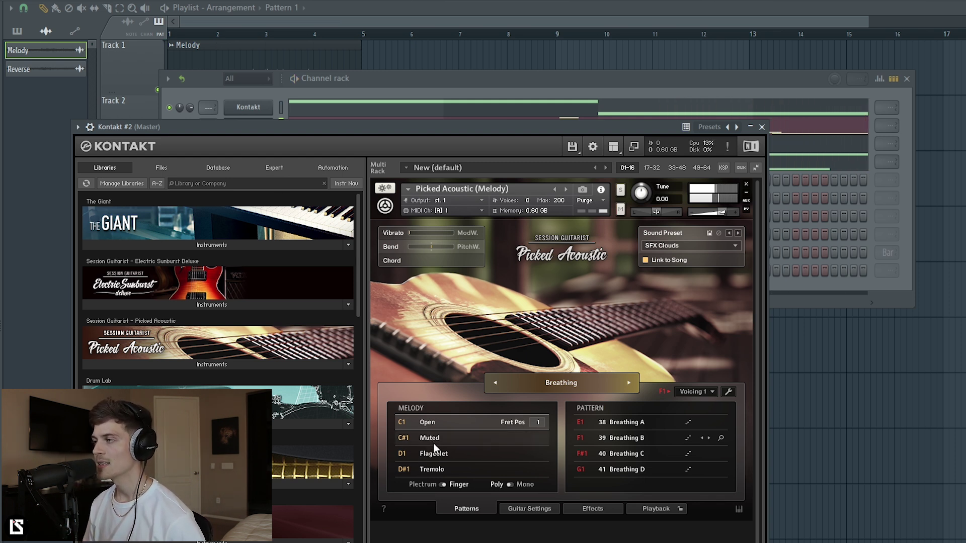
# - Set the Picked Acoustic melody articulation to Flageolet and play the pattern with it
pyautogui.click(435, 452)
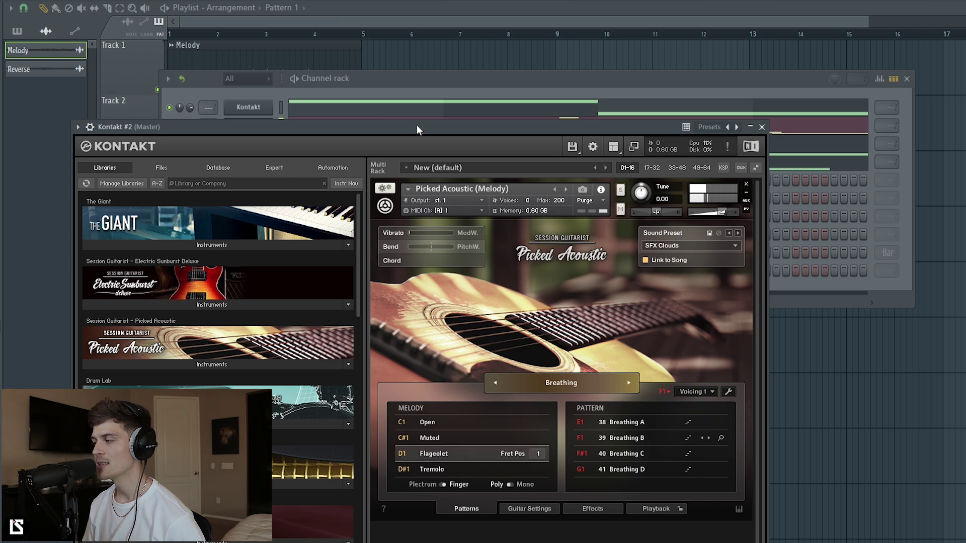
pyautogui.press('space')
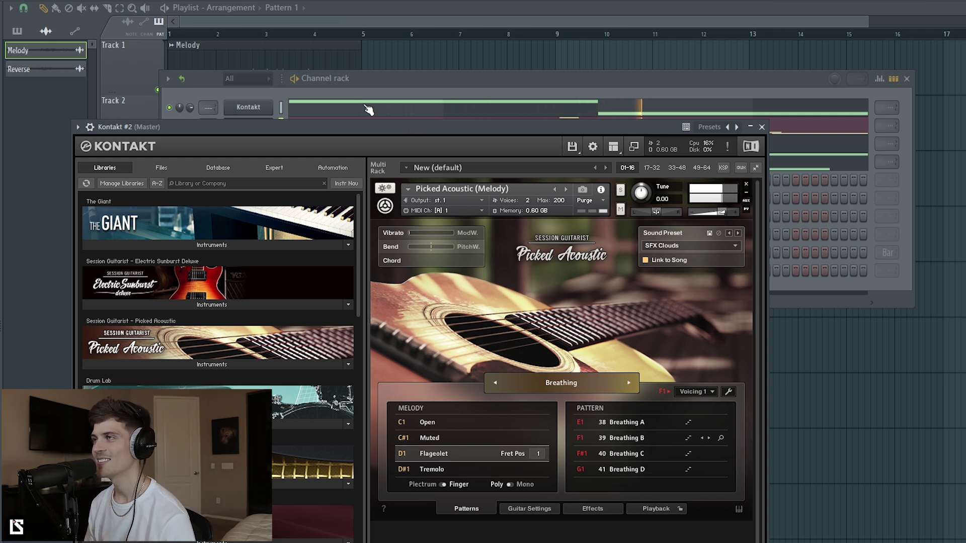
pyautogui.click(382, 79)
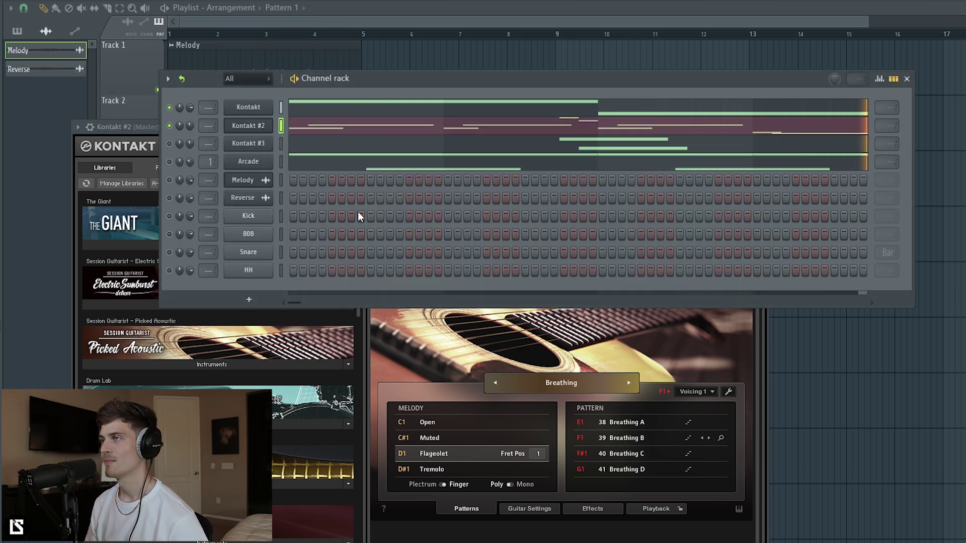
# - Enable the Kontakt #3 channel and play its two high notes in the piano roll from the middle of bar 2
pyautogui.click(257, 145)
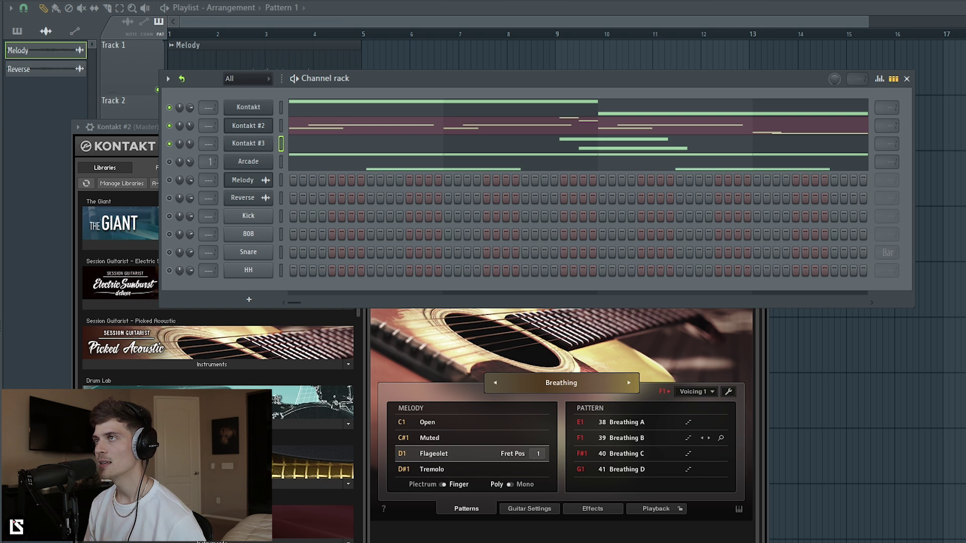
pyautogui.click(304, 145)
pyautogui.scroll(3, 293, 191)
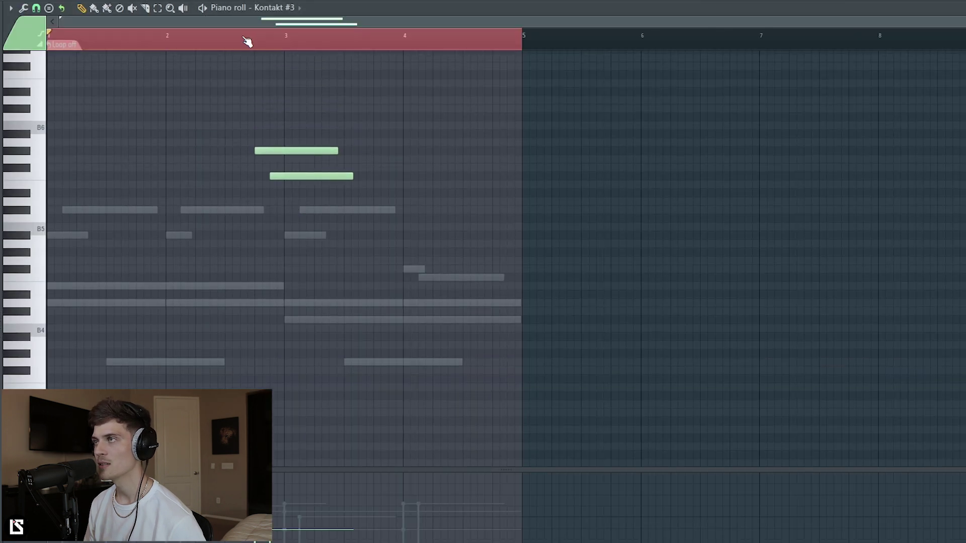
pyautogui.scroll(1, 260, 145)
pyautogui.moveTo(231, 131); pyautogui.dragTo(360, 256)
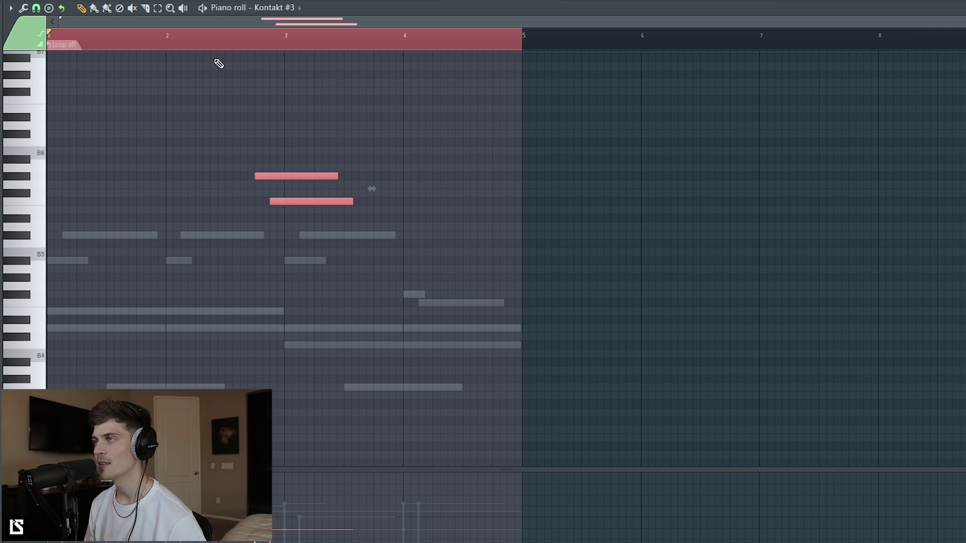
pyautogui.click(389, 218)
pyautogui.click(219, 46)
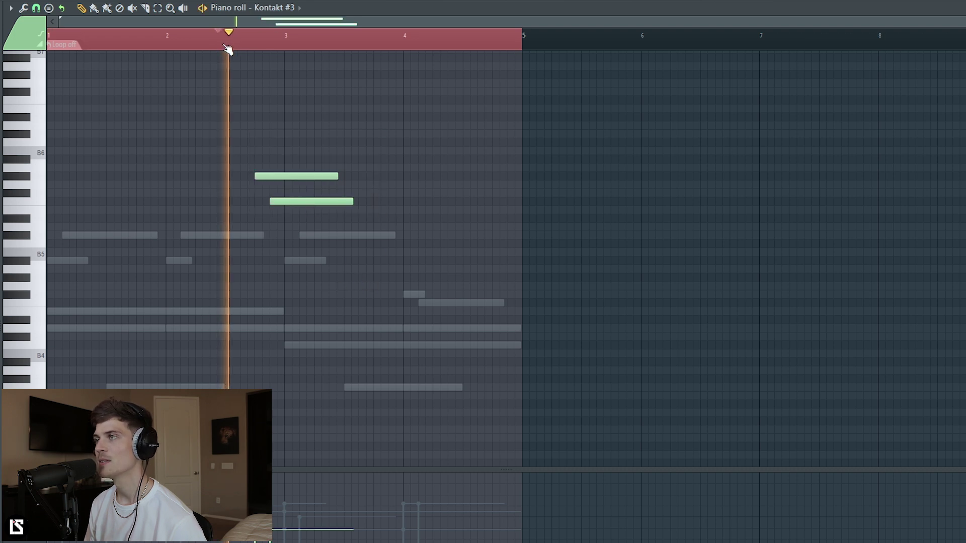
pyautogui.press('space')
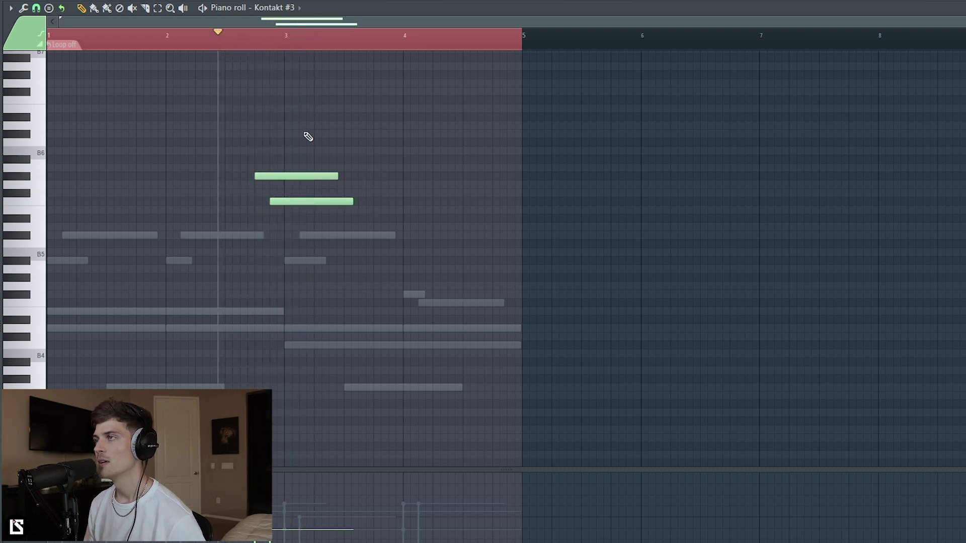
# - Enable the Arcade channel and play the pattern with all four melodic instruments together
pyautogui.press('F6')
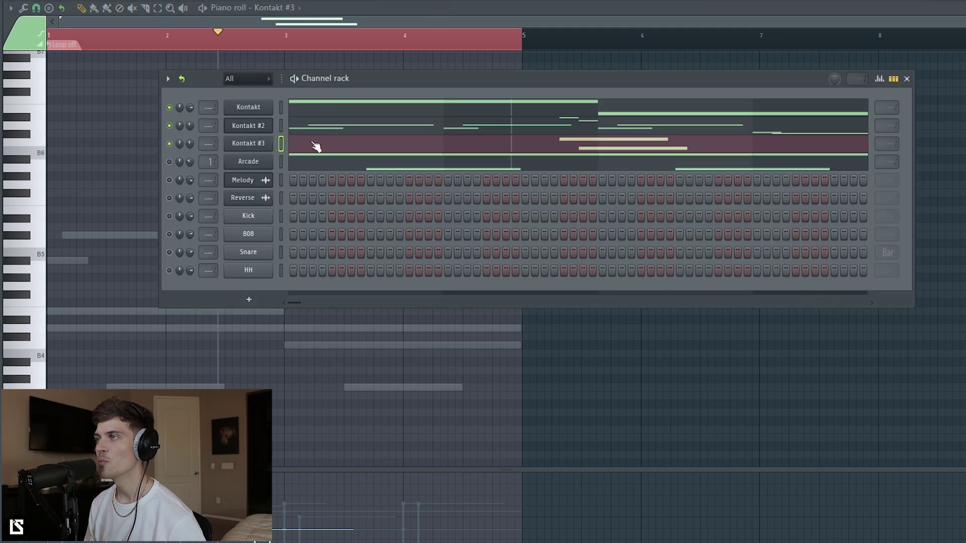
pyautogui.click(170, 162)
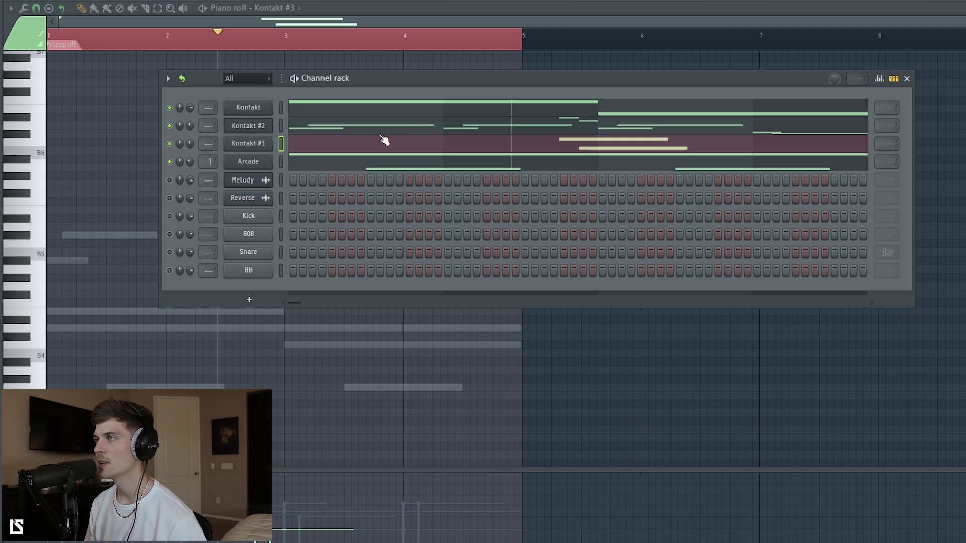
pyautogui.click(248, 162)
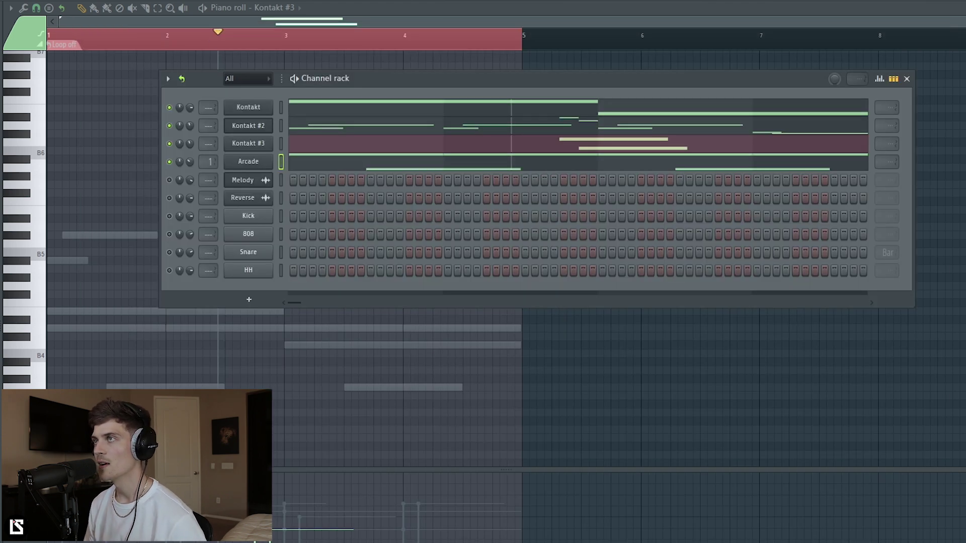
pyautogui.press('space')
pyautogui.moveTo(359, 80); pyautogui.dragTo(355, 94)
pyautogui.press('space')
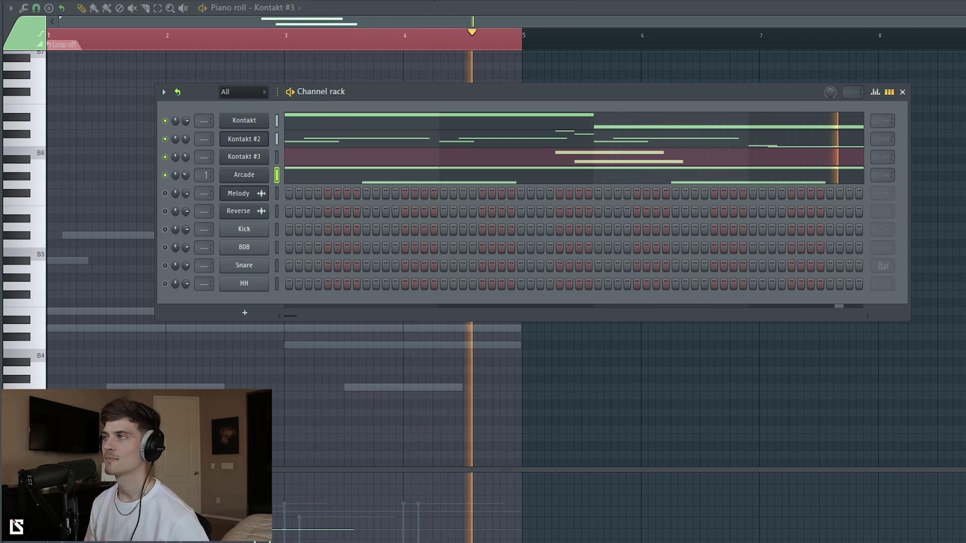
pyautogui.press('space')
# - Show the Melody and Reverse clips in the playlist and examine the Melody clip's time-stretching pitch setting
pyautogui.press('F5')
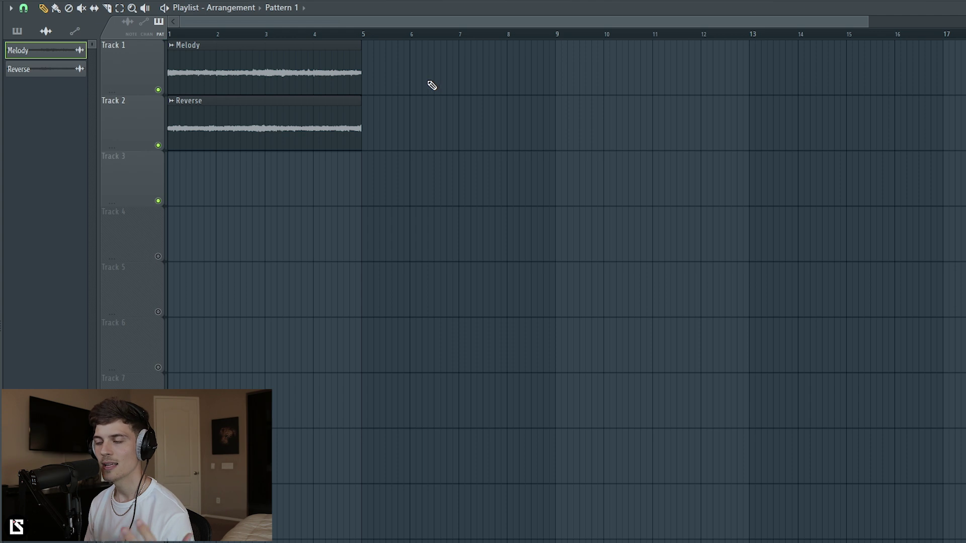
pyautogui.scroll(2, 503, 136)
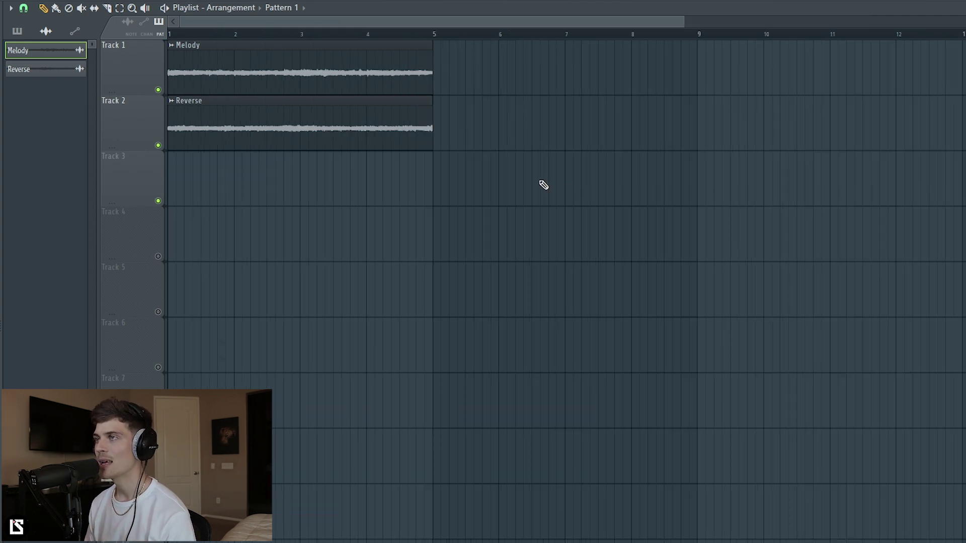
pyautogui.doubleClick(242, 73)
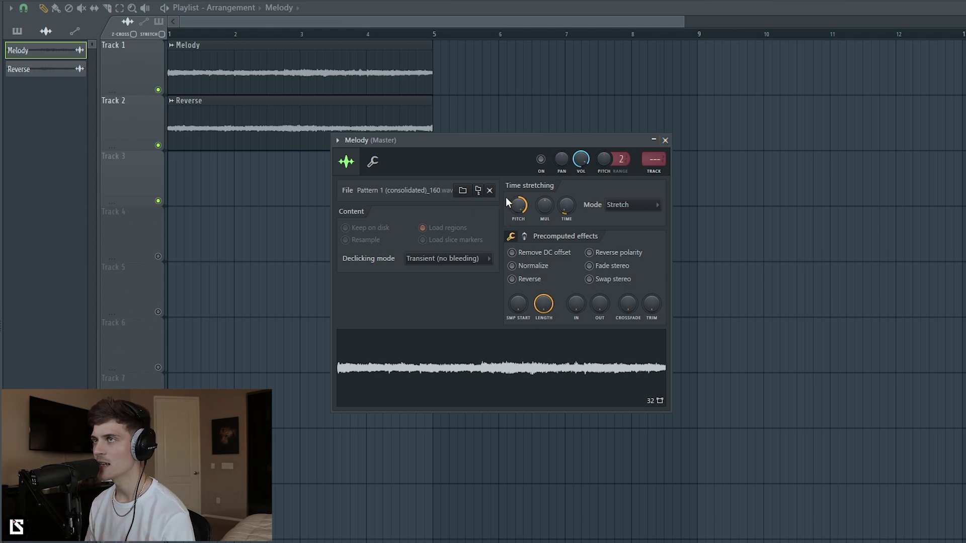
pyautogui.press('Escape')
pyautogui.keyDown('ctrl'); pyautogui.click(276, 112); pyautogui.keyUp('ctrl')
pyautogui.click(505, 149)
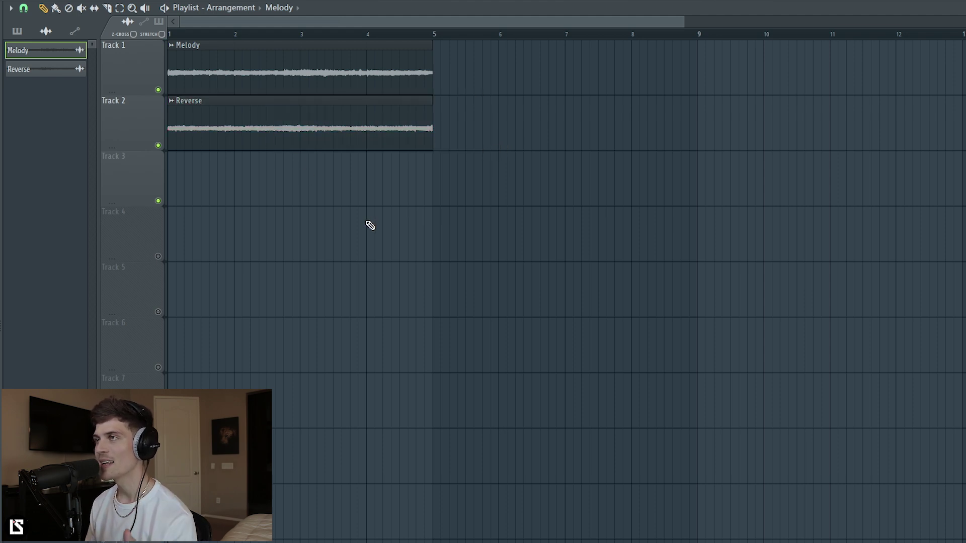
# - Play the Melody clip on soloed Track 1 with its stretch pitch lowered, and return the pitch to its raised setting
pyautogui.doubleClick(266, 69)
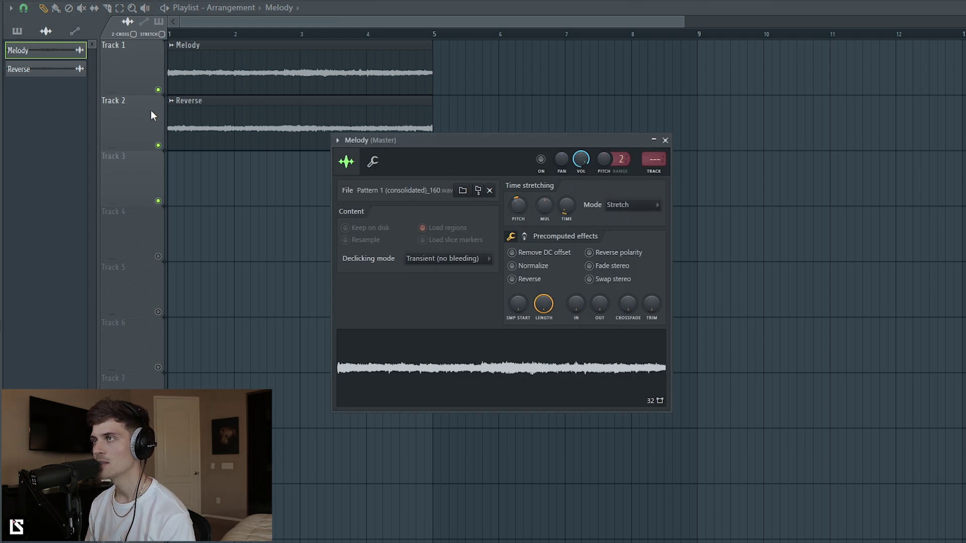
pyautogui.rightClick(158, 90)
pyautogui.press('space')
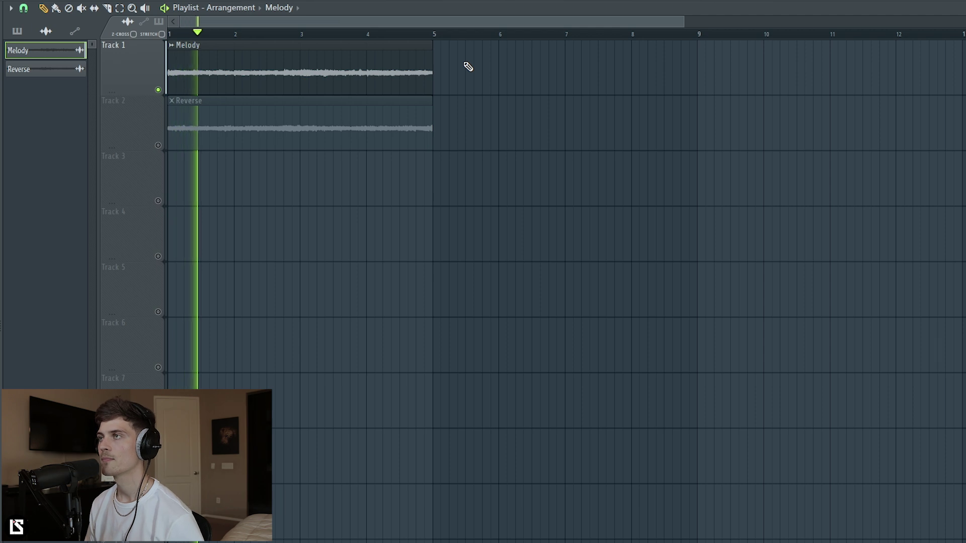
pyautogui.press('space')
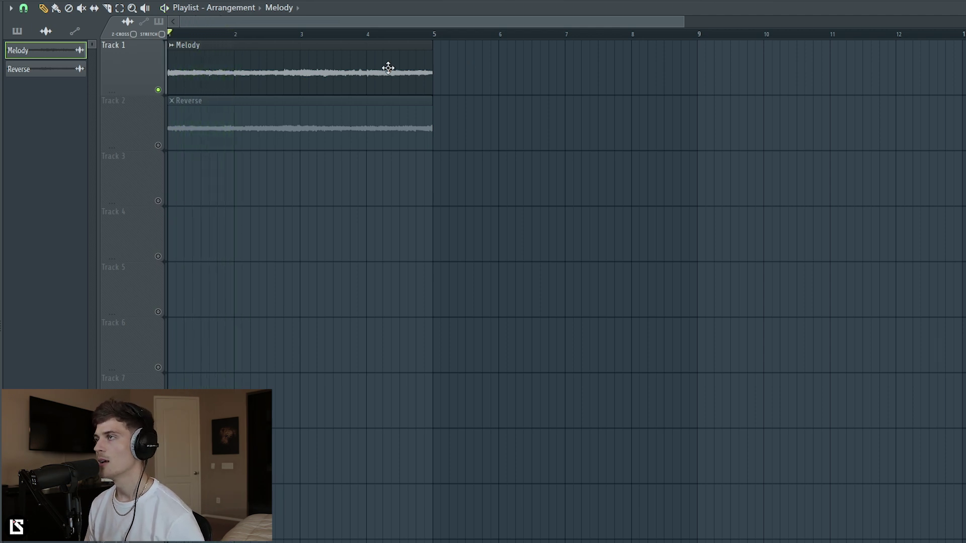
pyautogui.doubleClick(388, 68)
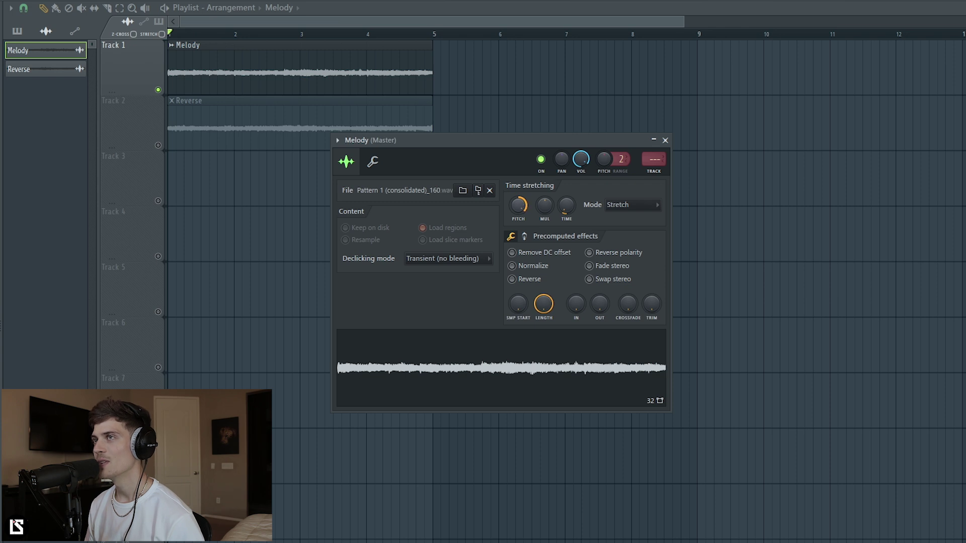
pyautogui.click(483, 98)
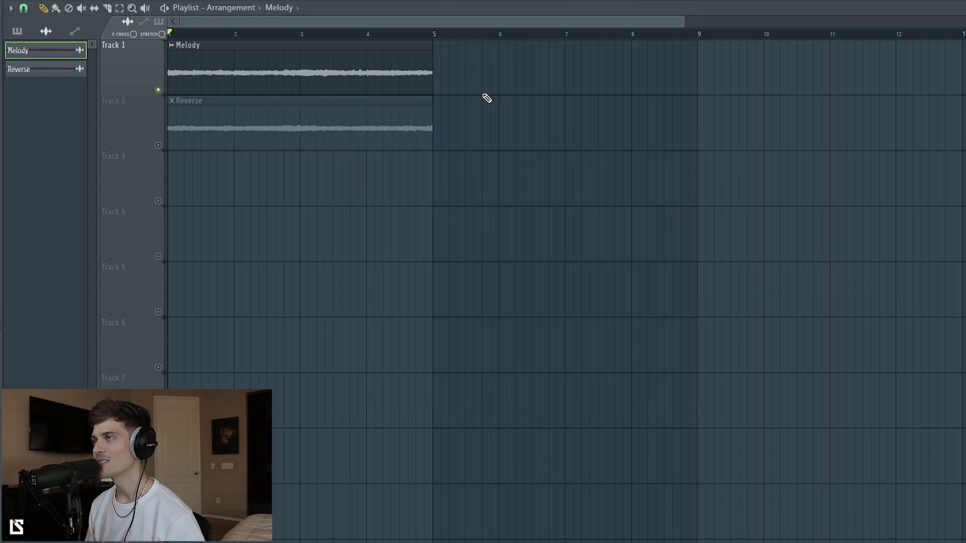
# - Turn all playlist tracks back on and play the Melody and Reverse clips together
pyautogui.rightClick(158, 146)
pyautogui.rightClick(163, 144)
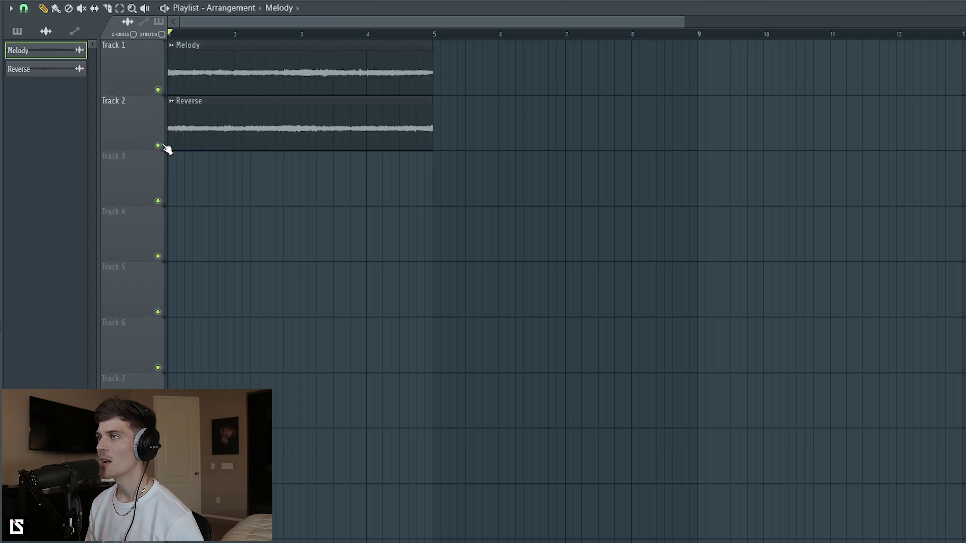
pyautogui.press('space')
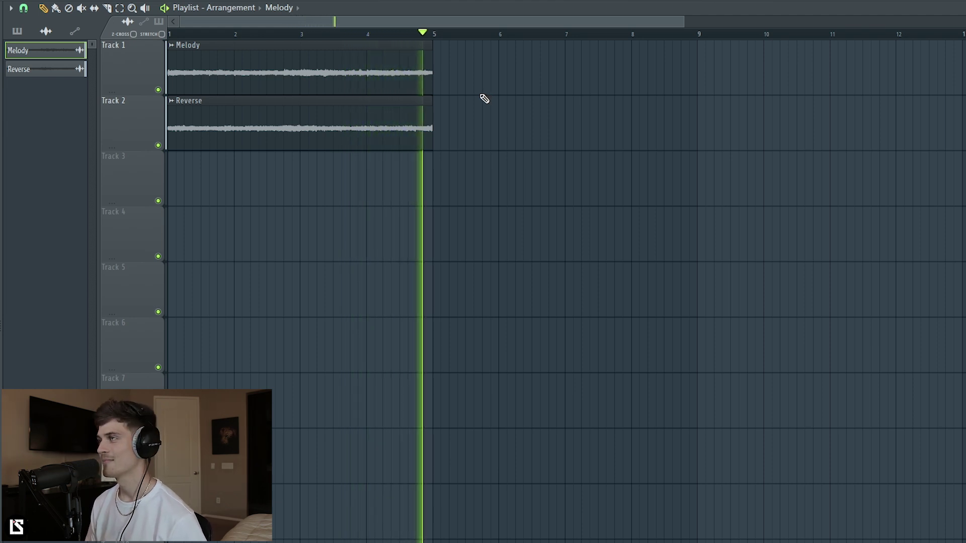
pyautogui.press('space')
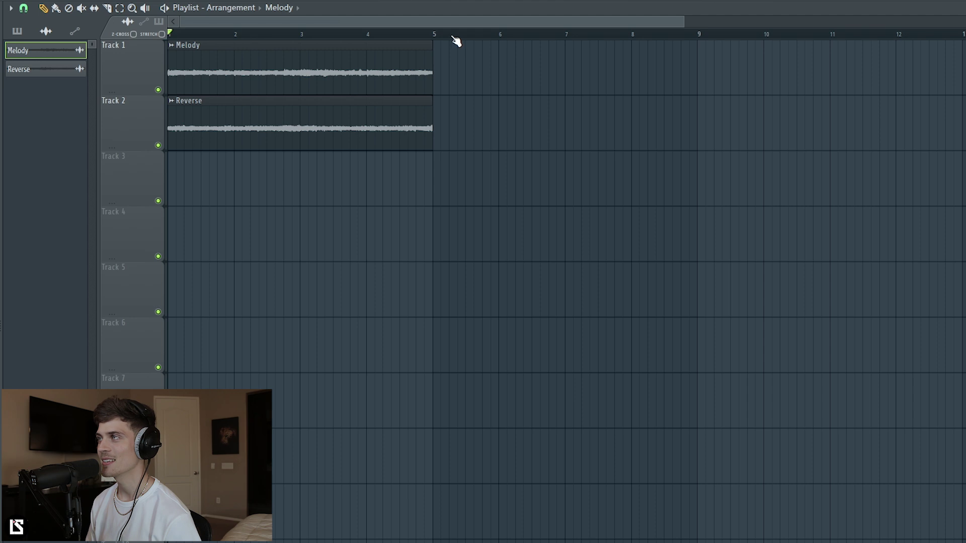
# - Try flipping the two long Kontakt notes horizontally in the piano roll so they play in reverse order
pyautogui.press('F6')
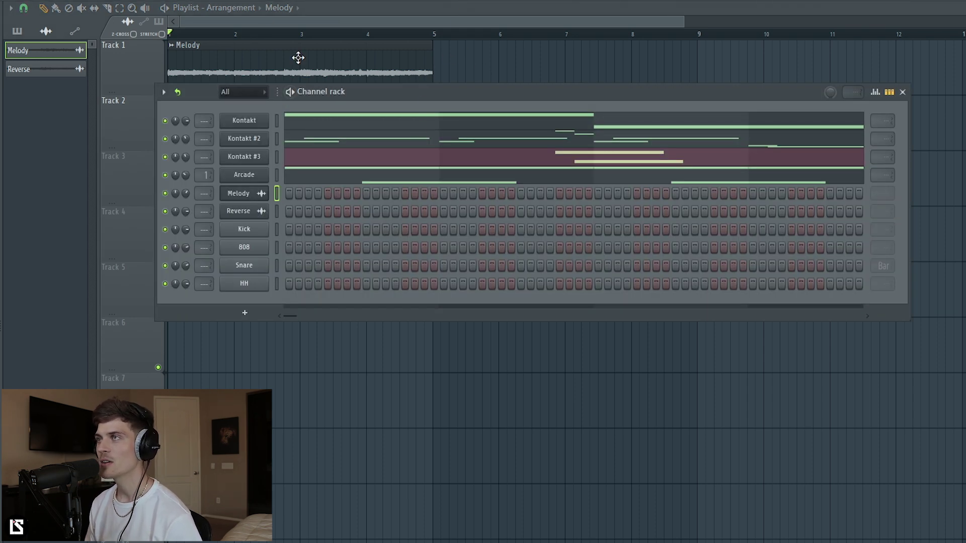
pyautogui.click(325, 128)
pyautogui.moveTo(137, 259); pyautogui.dragTo(372, 427)
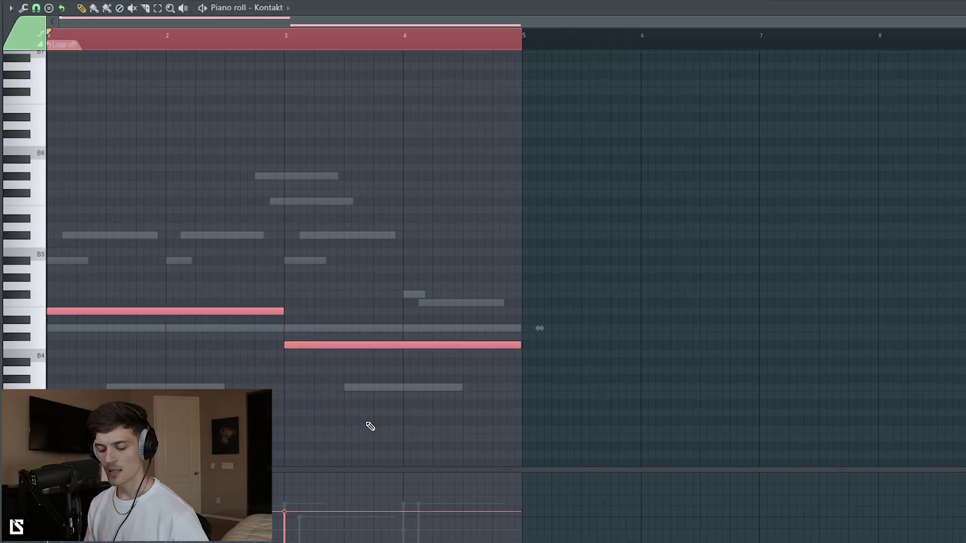
pyautogui.hotkey('alt', 'y')
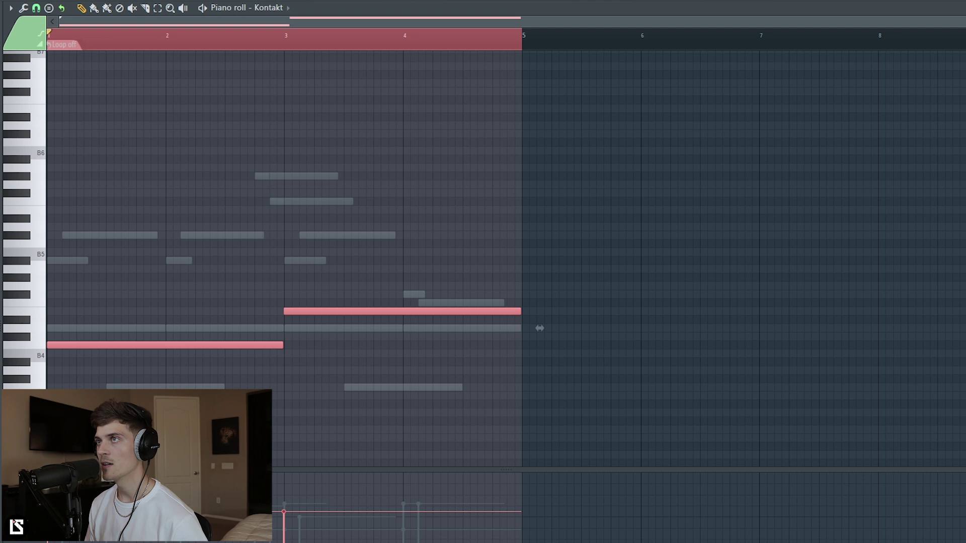
# - Try flipping all the Kontakt #2 notes, and view the Arcade notes in the piano roll and channel rack
pyautogui.moveTo(64, 129); pyautogui.dragTo(472, 411)
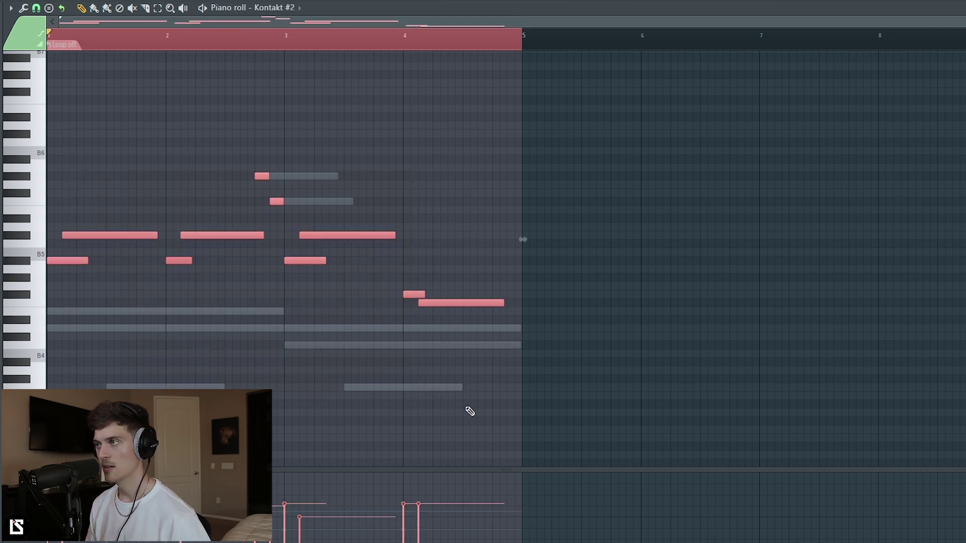
pyautogui.hotkey('alt', 'y')
pyautogui.press('Down')
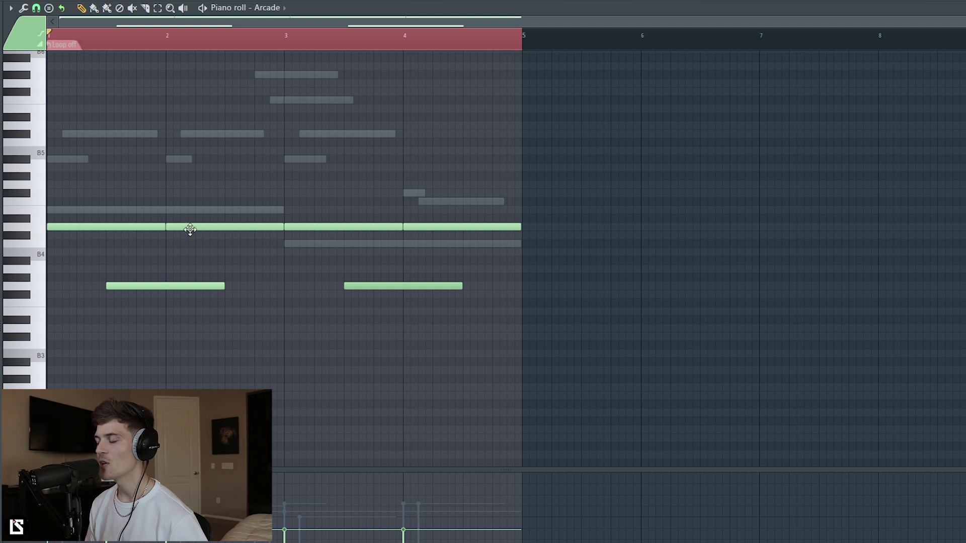
pyautogui.press('F6')
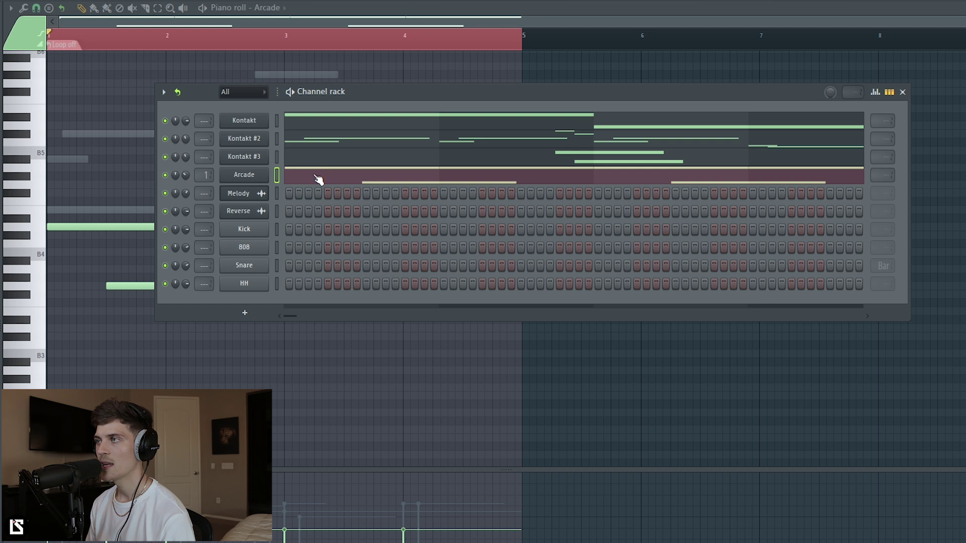
# - View the Kontakt #2 notes in the piano roll, selecting and deselecting all of them
pyautogui.click(429, 147)
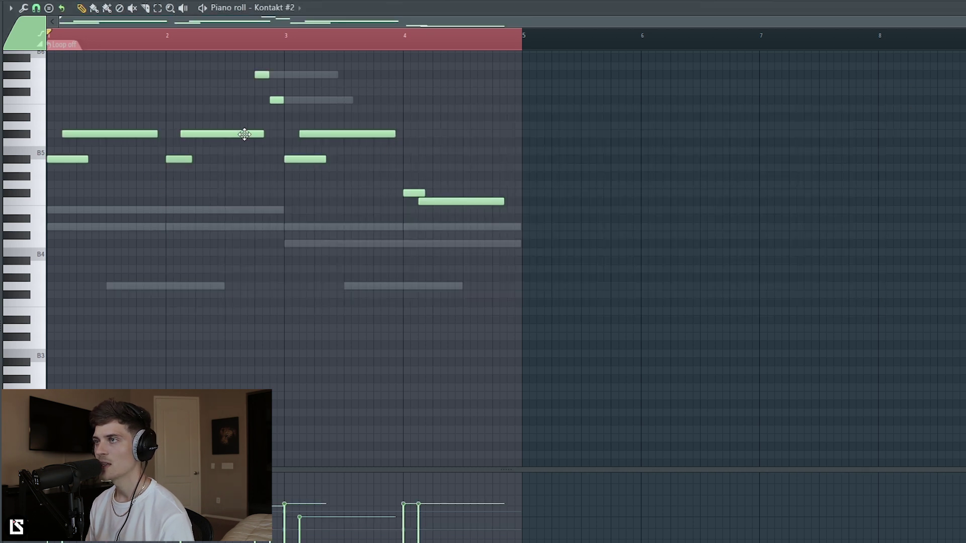
pyautogui.scroll(2, 121, 201)
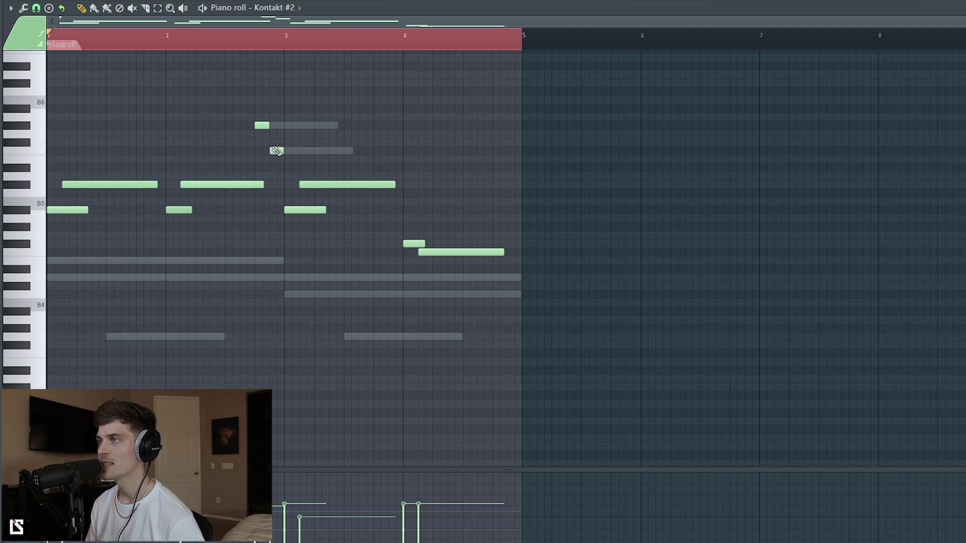
pyautogui.moveTo(502, 99); pyautogui.dragTo(30, 342)
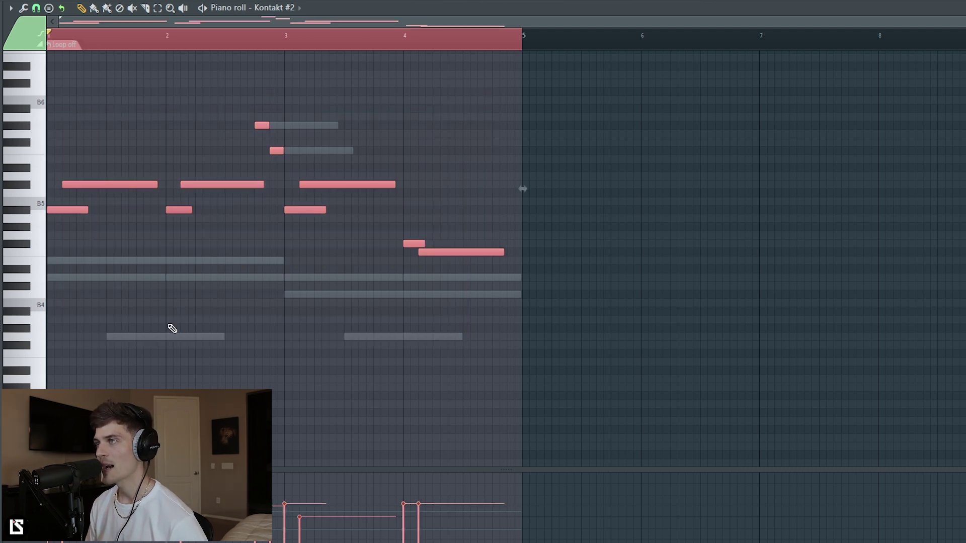
pyautogui.click(171, 328)
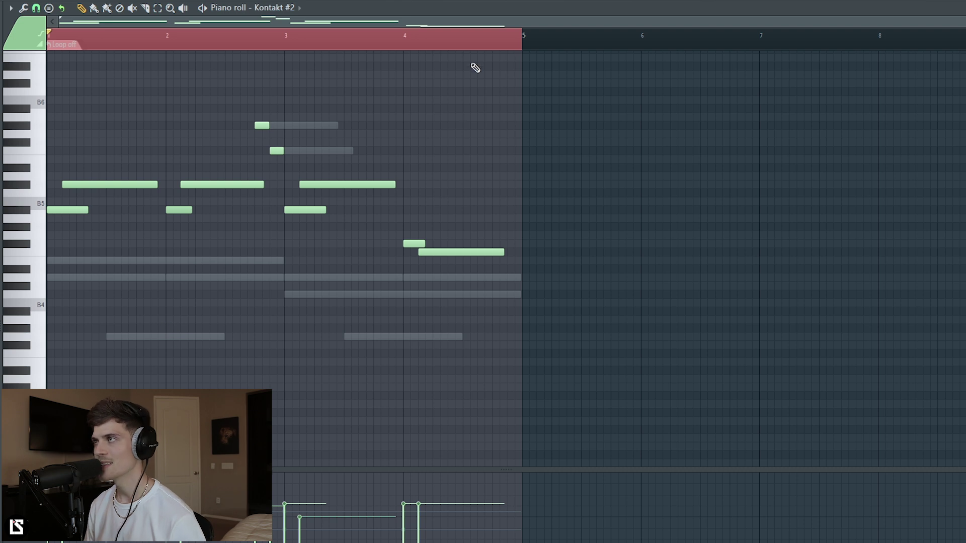
# - Listen to the Reverse clip alone by soloing its playlist track, and re-enable the Melody track
pyautogui.press('F5')
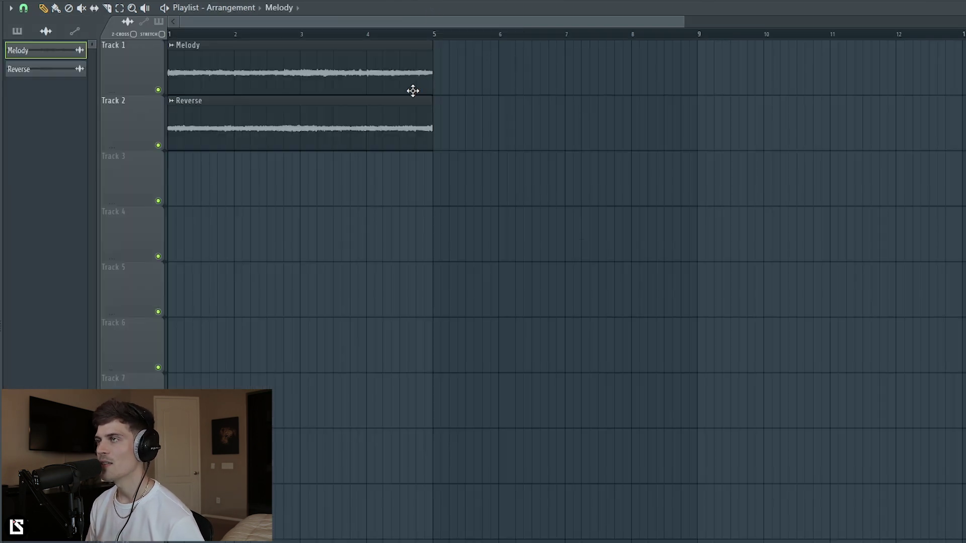
pyautogui.keyDown('ctrl'); pyautogui.click(157, 145); pyautogui.keyUp('ctrl')
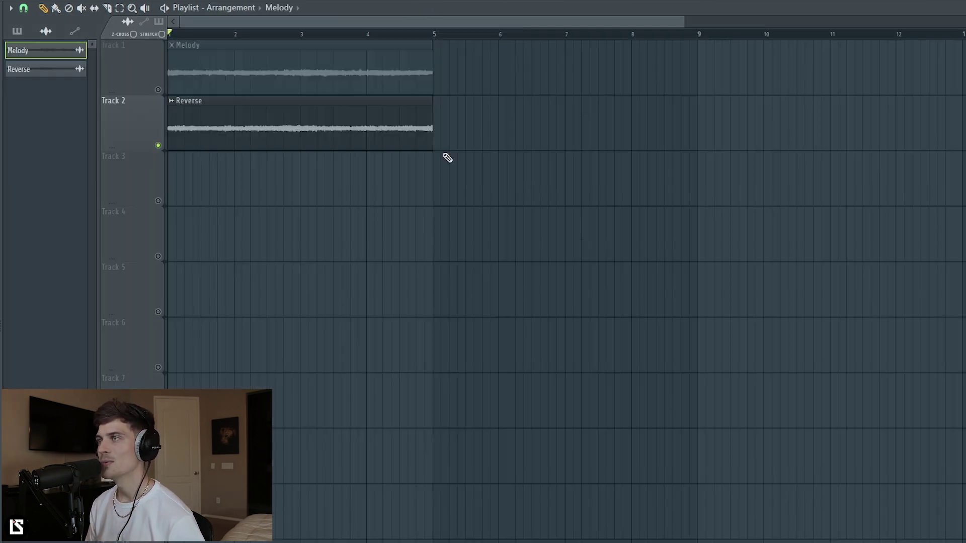
pyautogui.click(158, 90)
pyautogui.doubleClick(246, 72)
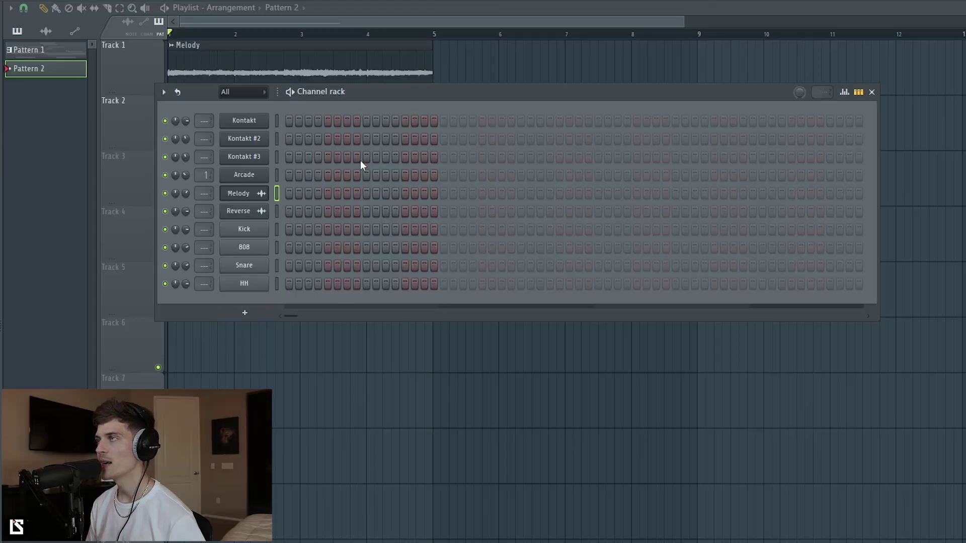
# - Place a four-bar Pattern 2 clip on Track 3 below the Reverse clip, and play the arrangement with the channel rack open
pyautogui.press('F6')
pyautogui.scroll(-3, 379, 39)
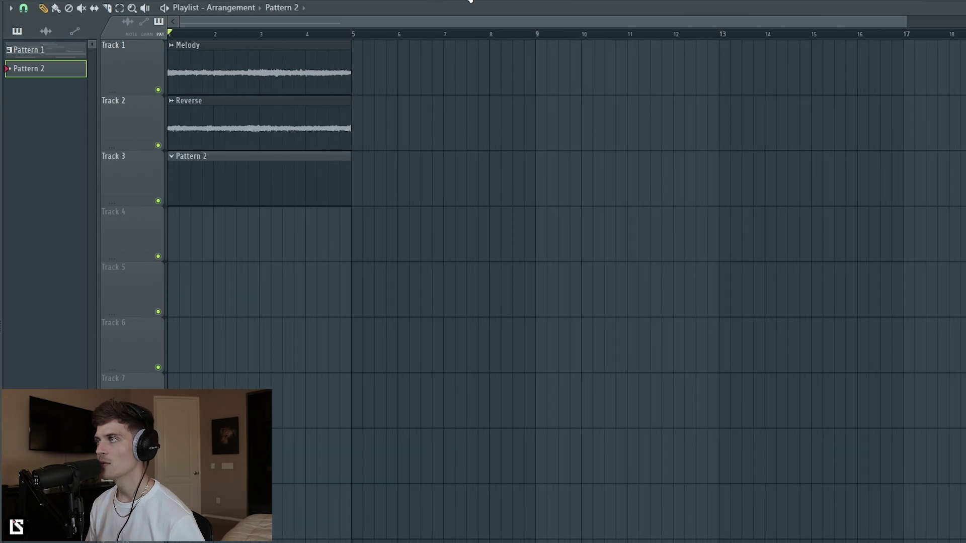
pyautogui.press('F6')
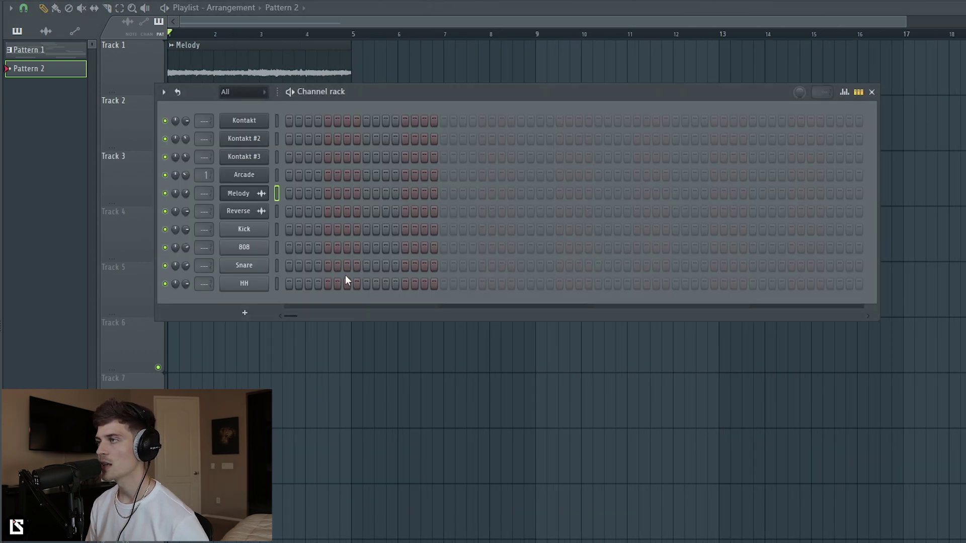
pyautogui.press('space')
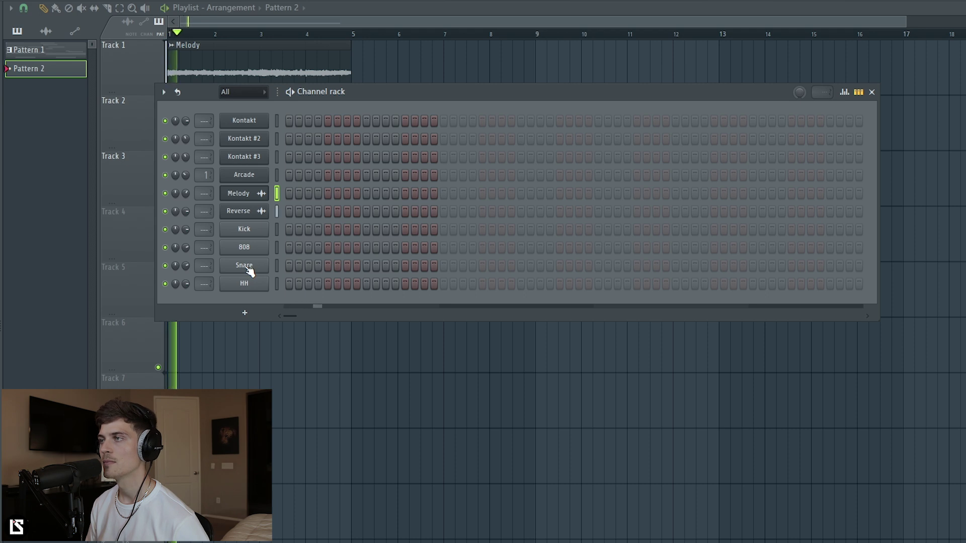
# - Program Snare hits in Pattern 2 on steps 5, 13, 21, 29, 37, 45 and 53, plus an extra hit on step 26
pyautogui.click(326, 266)
pyautogui.click(404, 267)
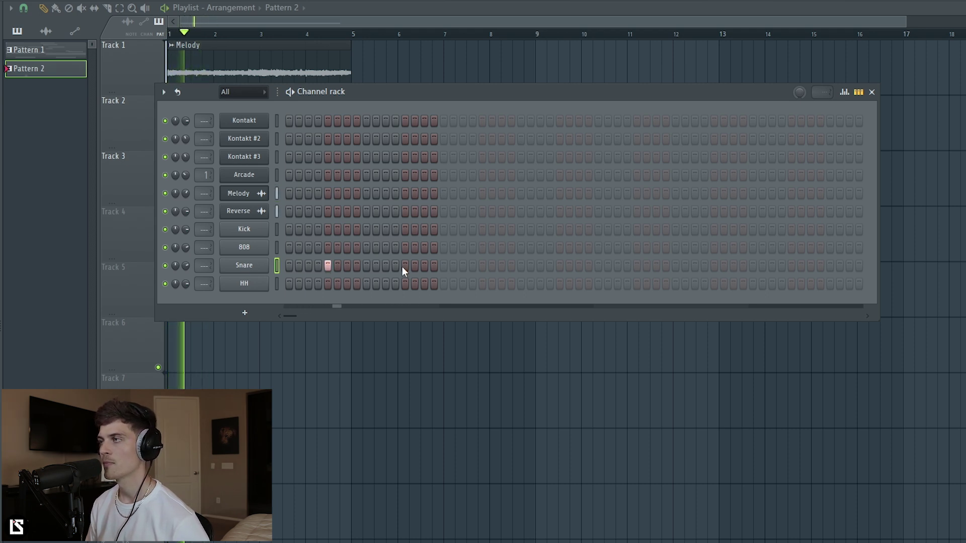
pyautogui.click(481, 265)
pyautogui.click(559, 265)
pyautogui.click(637, 265)
pyautogui.click(714, 267)
pyautogui.click(792, 267)
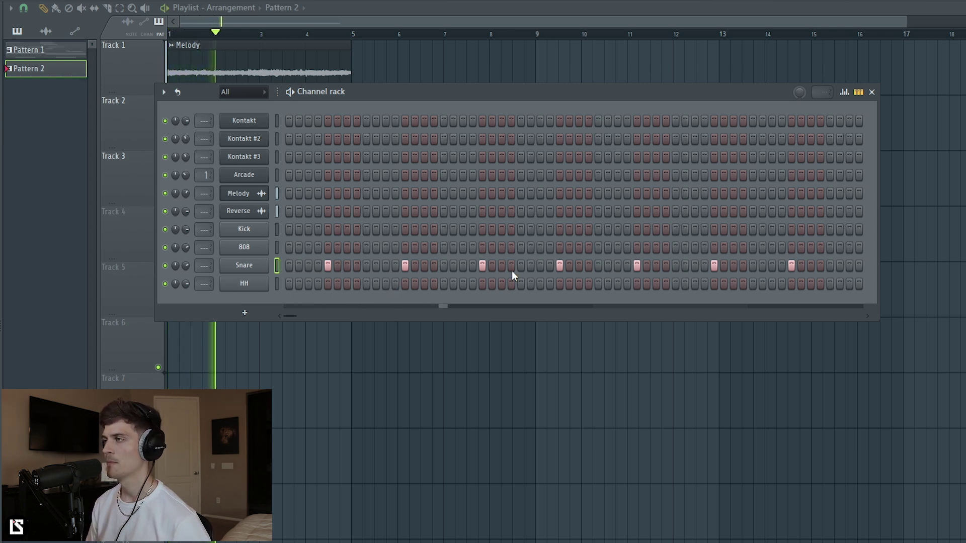
pyautogui.click(531, 267)
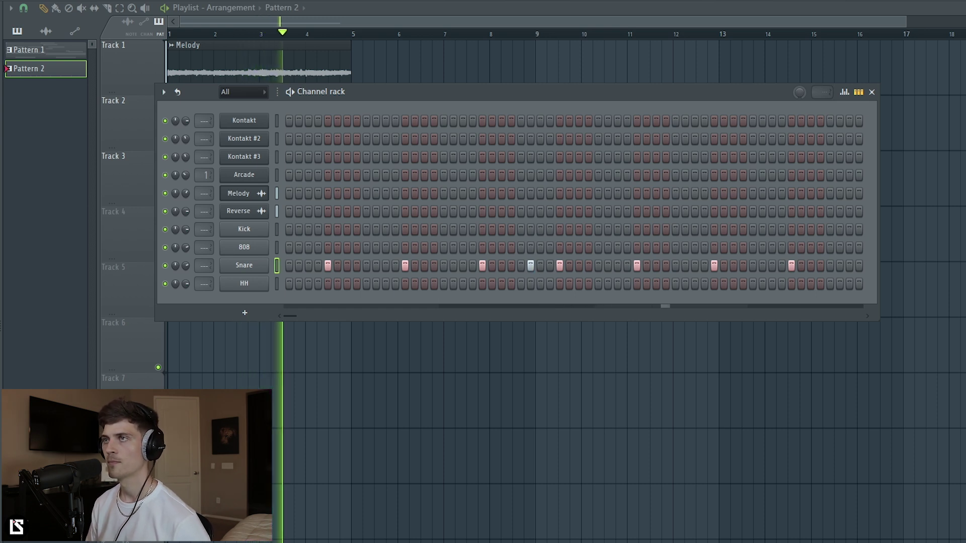
pyautogui.press('space')
# - Clone the Snare channel and fill every step of the HH channel with hits
pyautogui.hotkey('alt', 'c')
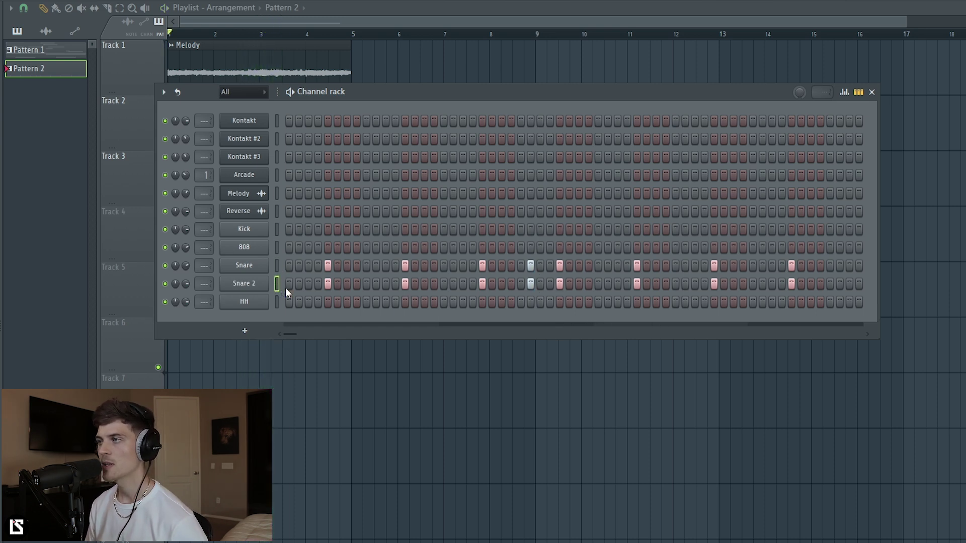
pyautogui.rightClick(258, 305)
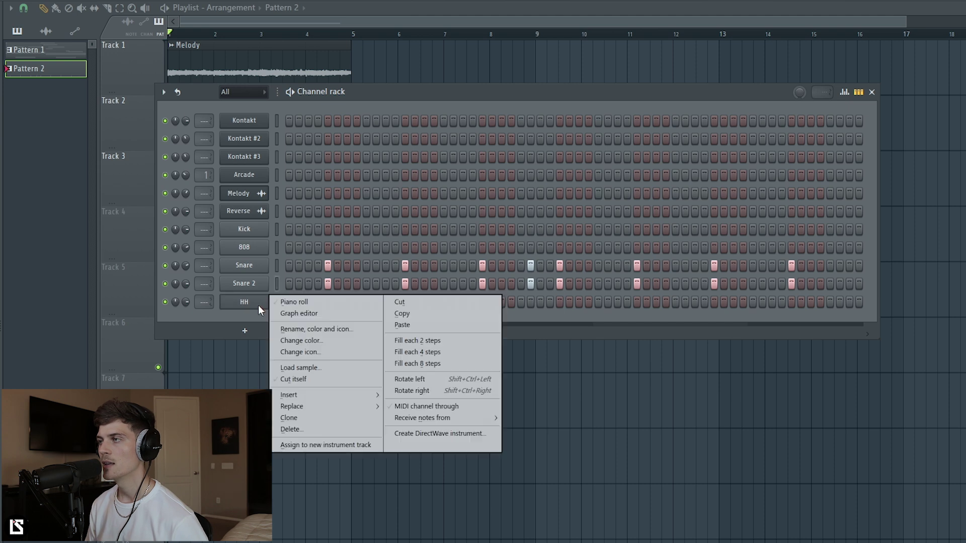
pyautogui.click(404, 345)
pyautogui.press('space')
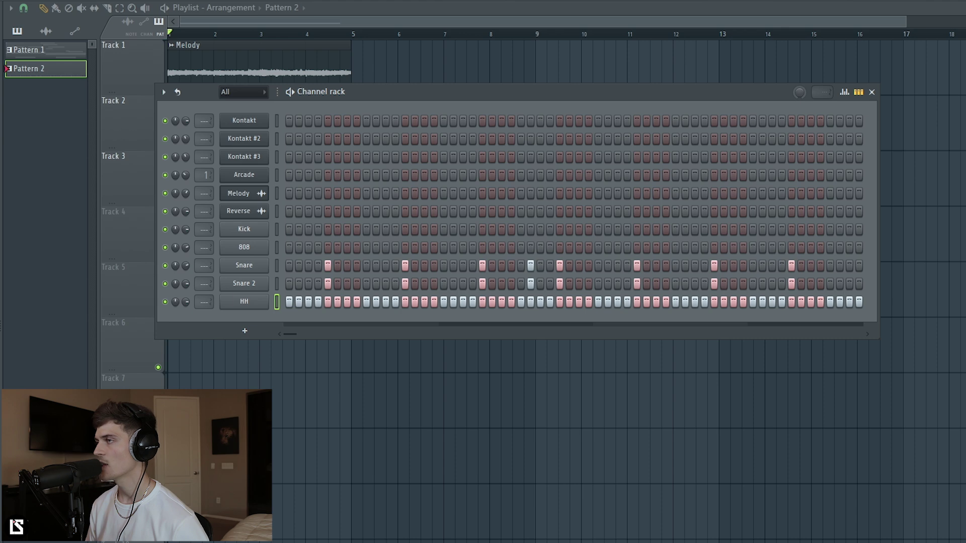
# - Lengthen the HH notes to full steps in the piano roll and delete the ones after bar 1
pyautogui.rightClick(258, 305)
pyautogui.click(298, 304)
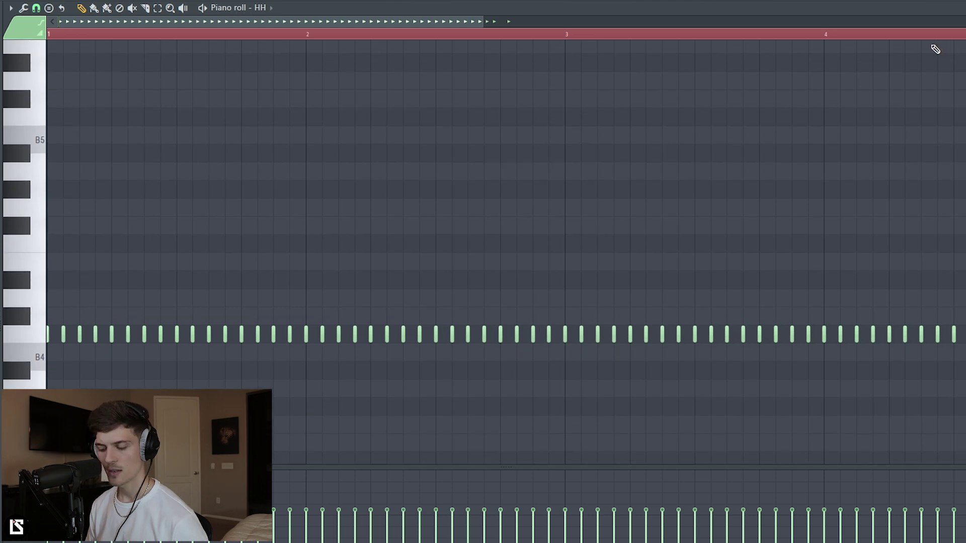
pyautogui.hotkey('ctrl', 'a')
pyautogui.scroll(-3, 286, 40)
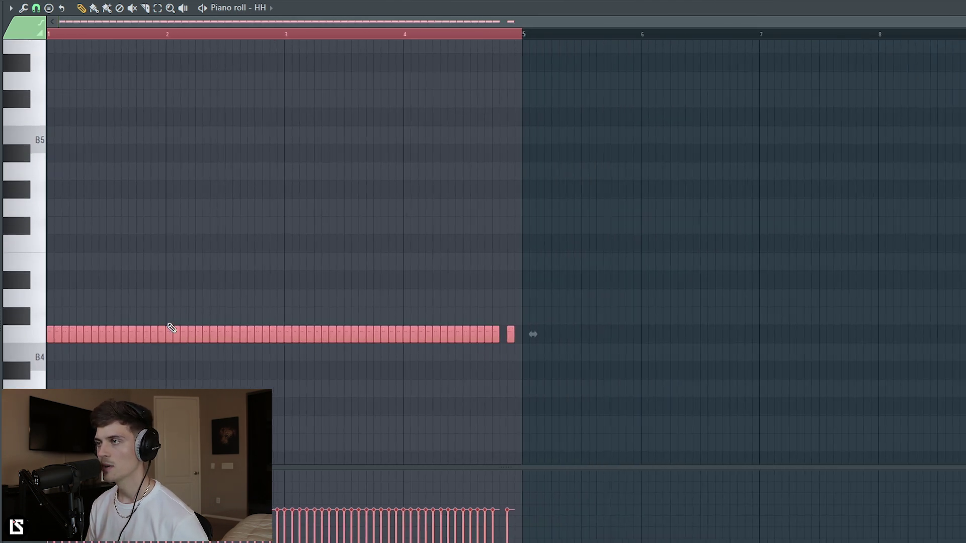
pyautogui.moveTo(167, 332); pyautogui.dragTo(442, 350)
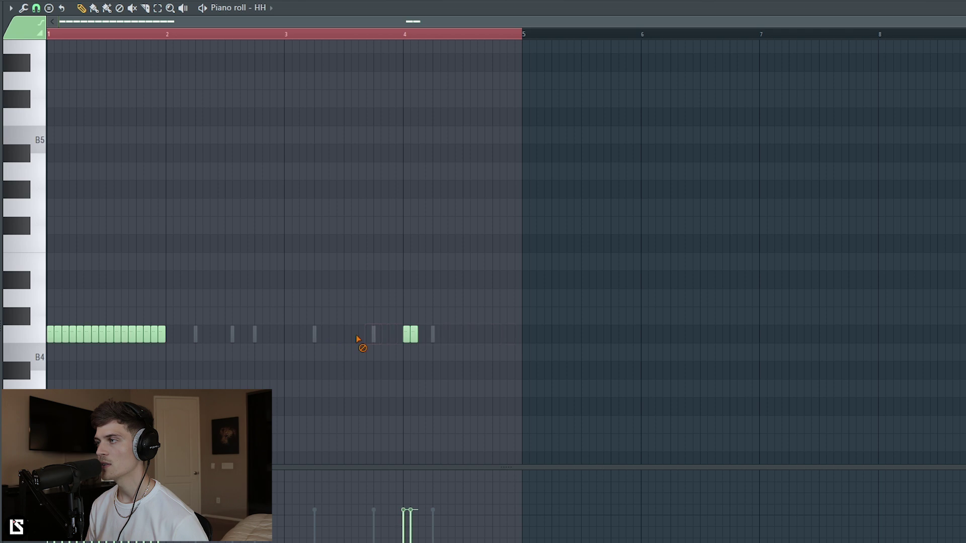
# - Lower the velocity of every second HH hit in bar 1 and play the pattern to check it
pyautogui.scroll(5, 133, 39)
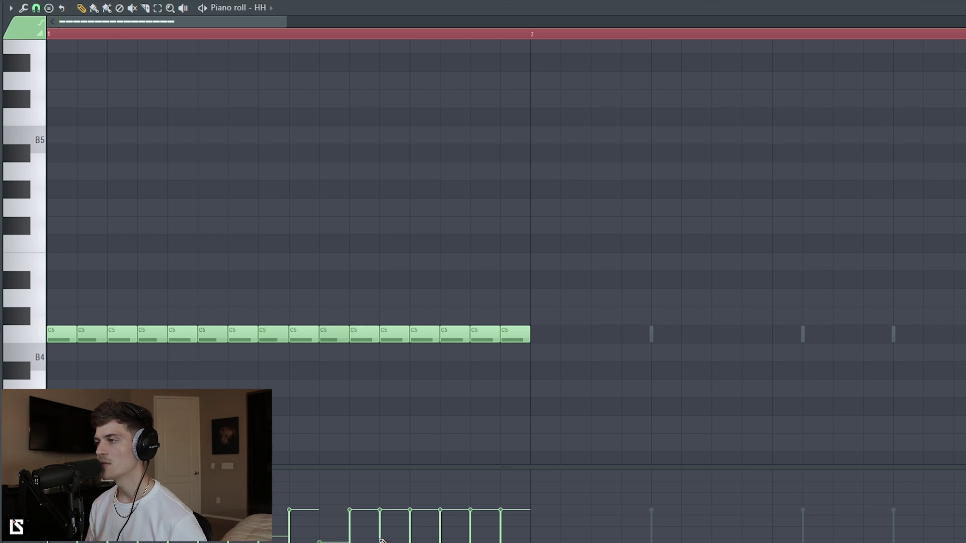
pyautogui.press('space')
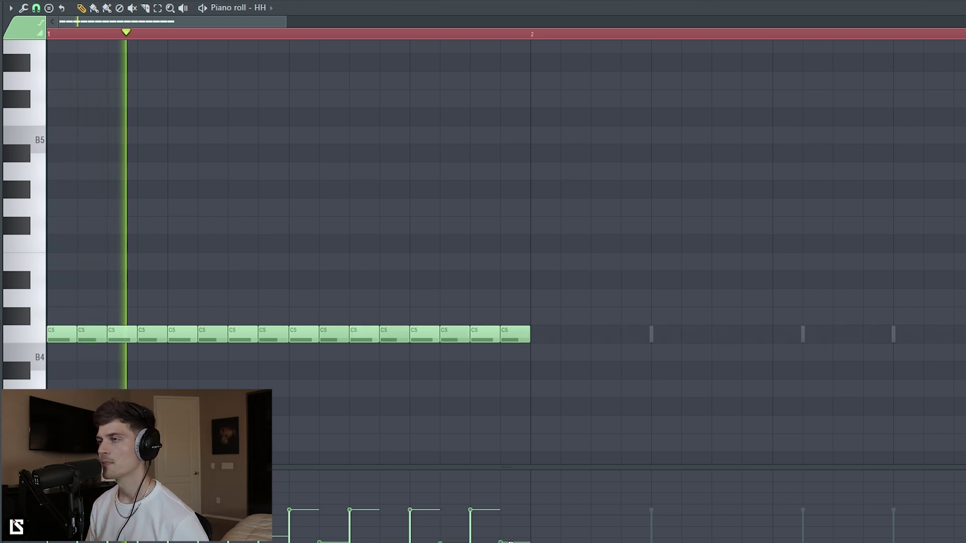
pyautogui.scroll(-4, 371, 259)
pyautogui.press('space')
pyautogui.press('space')
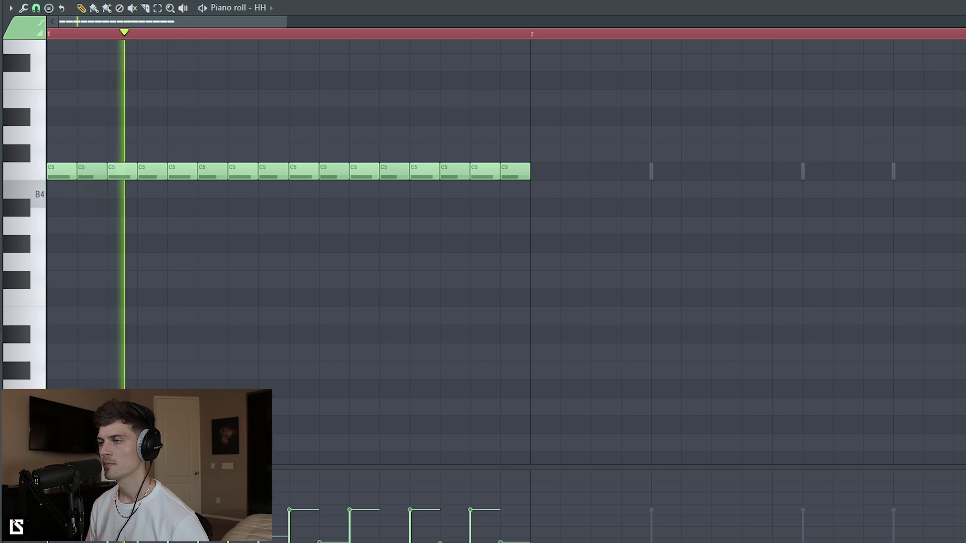
pyautogui.press('space')
pyautogui.press('space')
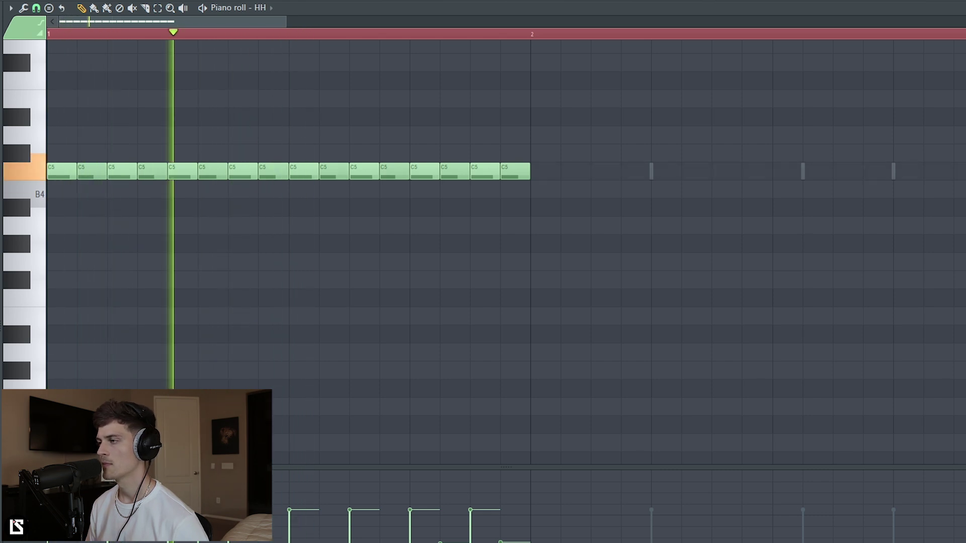
# - Shorten the bar 1 HH notes to a third of a step and set the piano roll snap to 1/3 step
pyautogui.scroll(4, 418, 276)
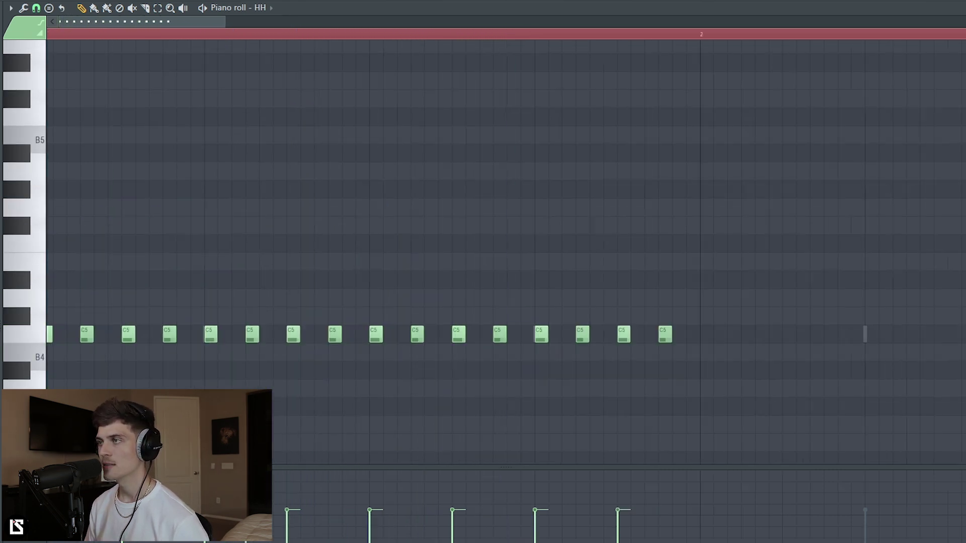
pyautogui.press('space')
pyautogui.press('space')
pyautogui.press('space')
pyautogui.click(36, 7)
pyautogui.click(53, 107)
pyautogui.scroll(3, 256, 37)
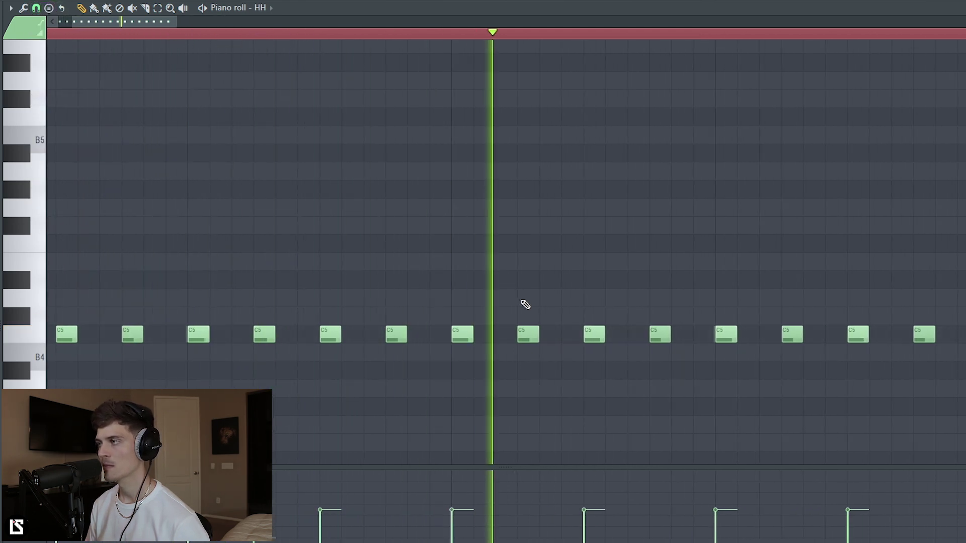
# - Add two HH notes between the eleventh and twelfth hits of bar 1 as a roll, and lower their velocities
pyautogui.click(622, 336)
pyautogui.press('space')
pyautogui.rightClick(622, 336)
pyautogui.press('space')
pyautogui.click(635, 336)
pyautogui.click(611, 337)
pyautogui.press('space')
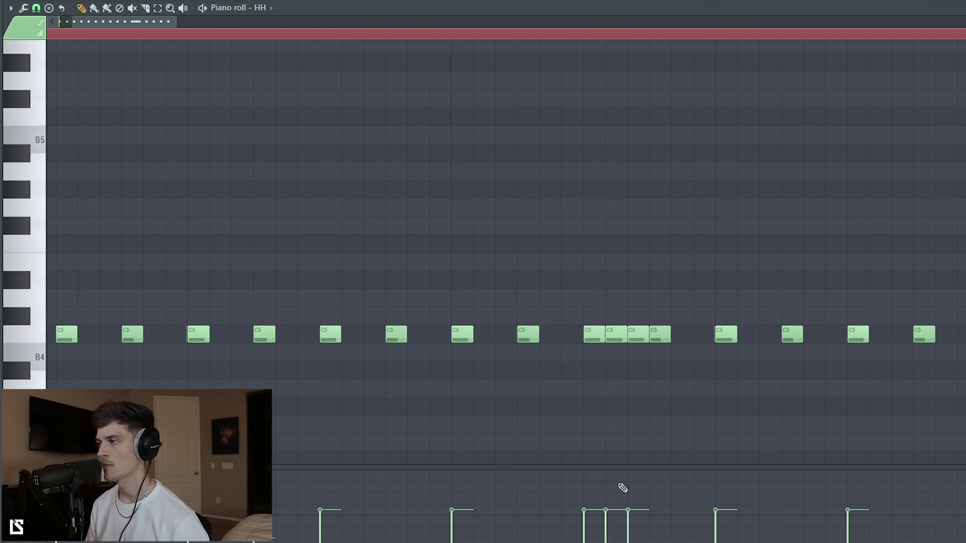
pyautogui.click(628, 525)
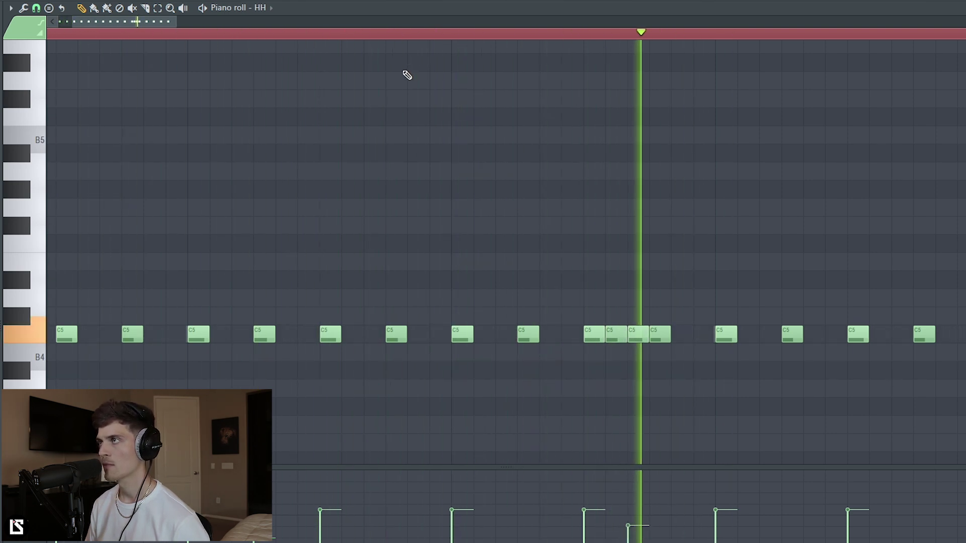
# - Select all the bar 1 HH notes and duplicate them into bar 2
pyautogui.scroll(-4, 328, 43)
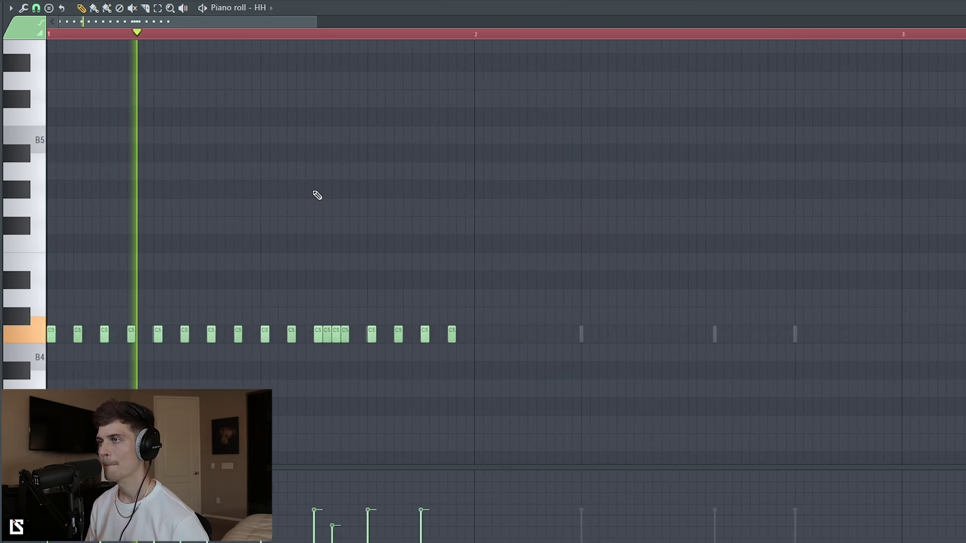
pyautogui.hotkey('ctrl', 'a')
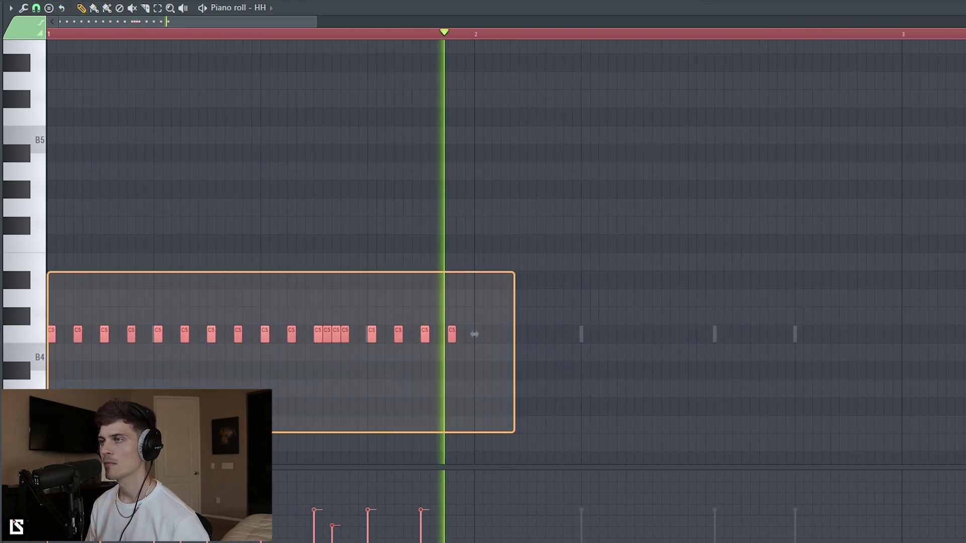
pyautogui.hotkey('ctrl', 'b')
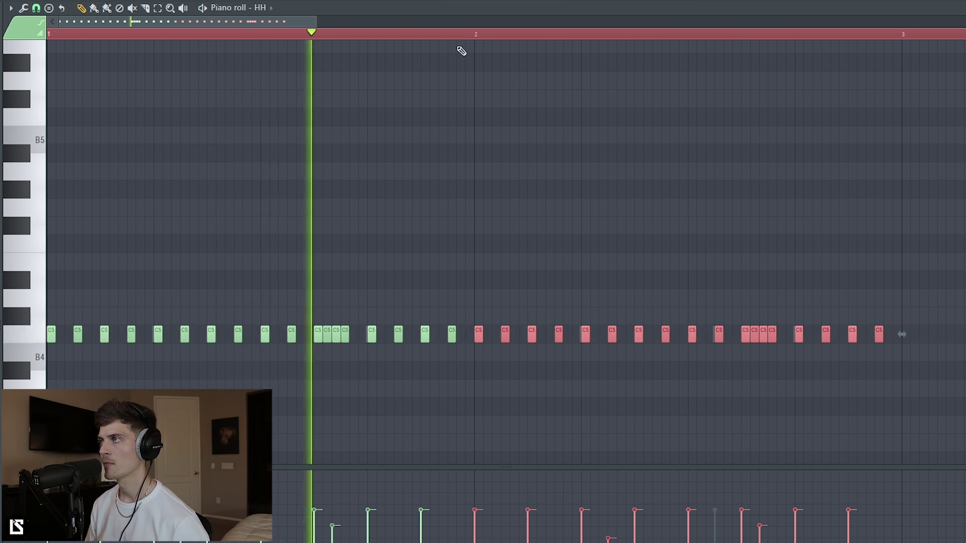
# - Change the piano roll snap and place a roll of short HH notes at the start of bar 2, deleting the hit they overlap
pyautogui.scroll(2, 498, 36)
pyautogui.scroll(2, 499, 36)
pyautogui.click(36, 8)
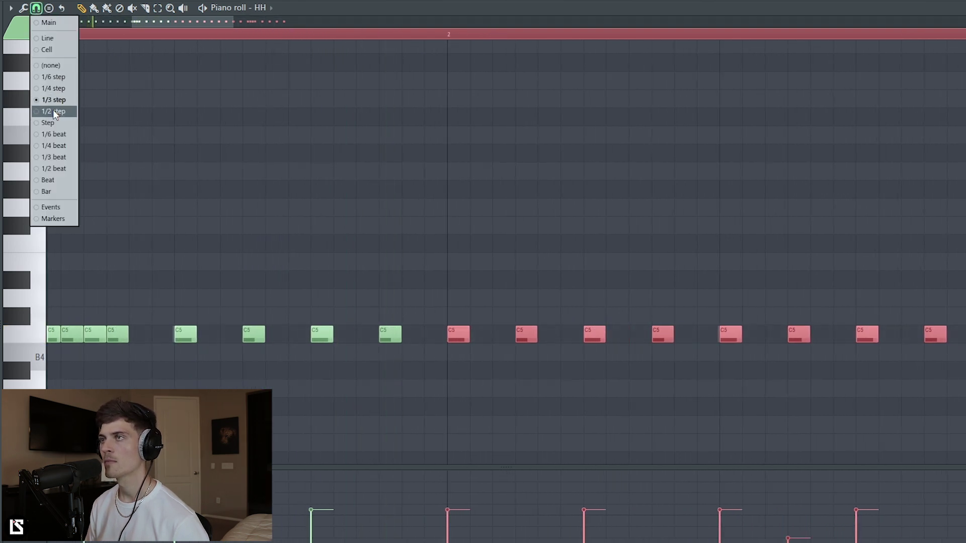
pyautogui.click(53, 88)
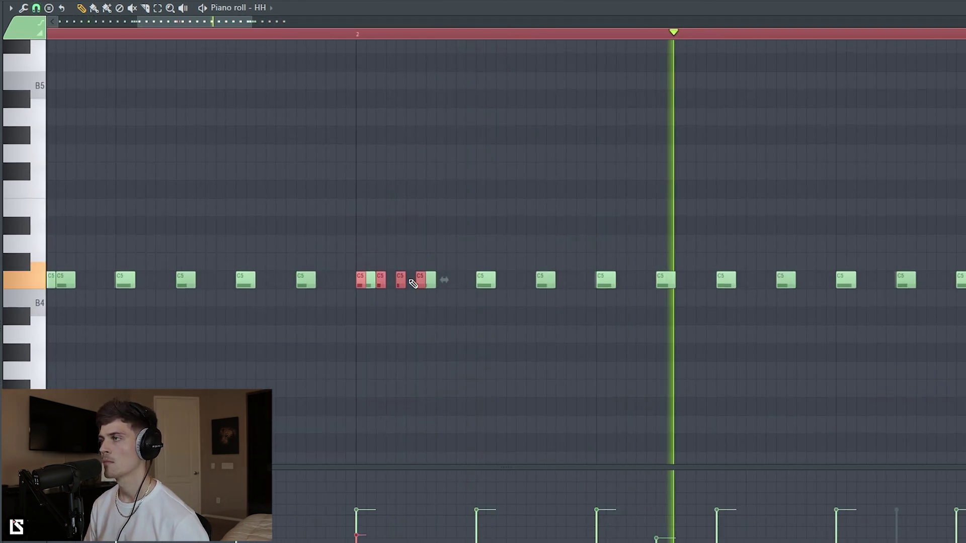
pyautogui.rightClick(370, 282)
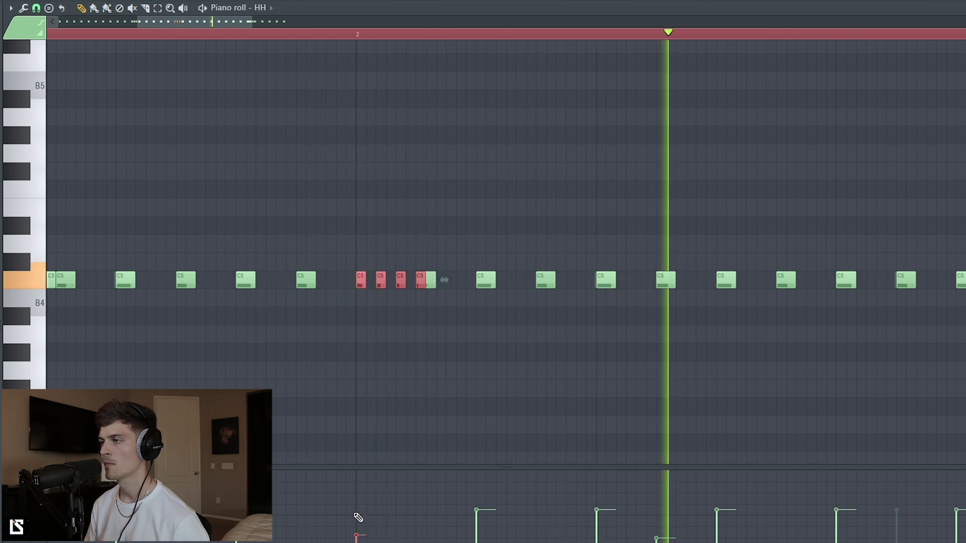
# - Duplicate the two-bar HH pattern into bars 3 and 4, aligning the copy with the start of bar 3
pyautogui.scroll(-4, 330, 37)
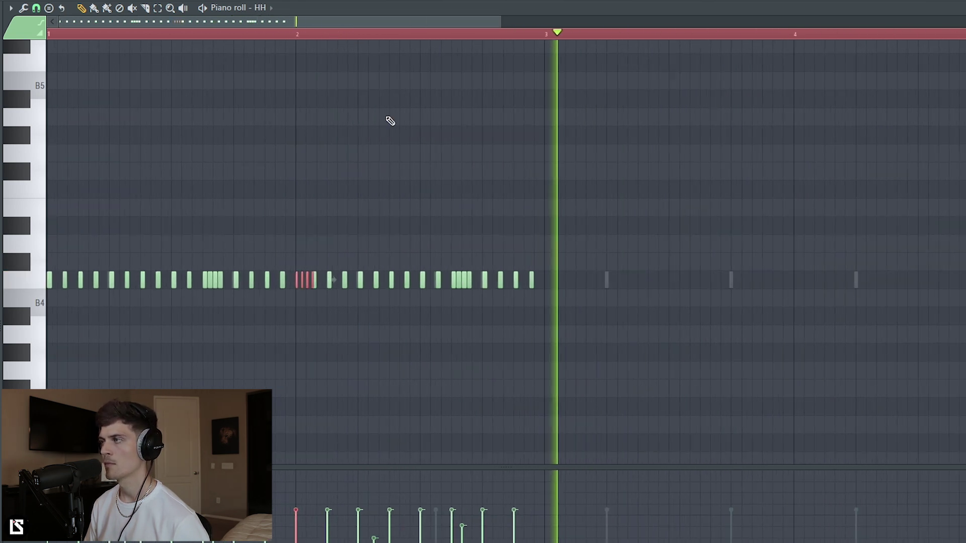
pyautogui.click(41, 277)
pyautogui.hotkey('ctrl', 'b')
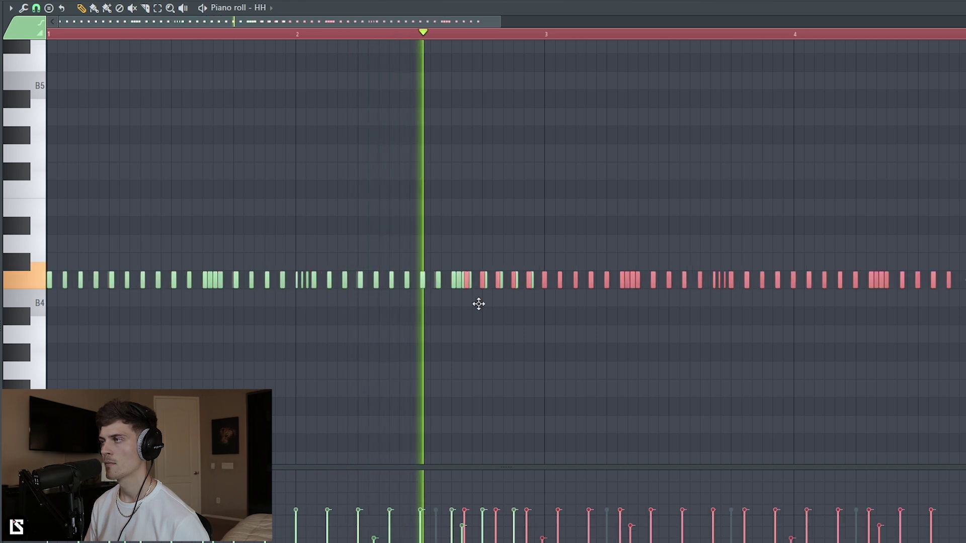
pyautogui.moveTo(554, 276); pyautogui.dragTo(544, 281)
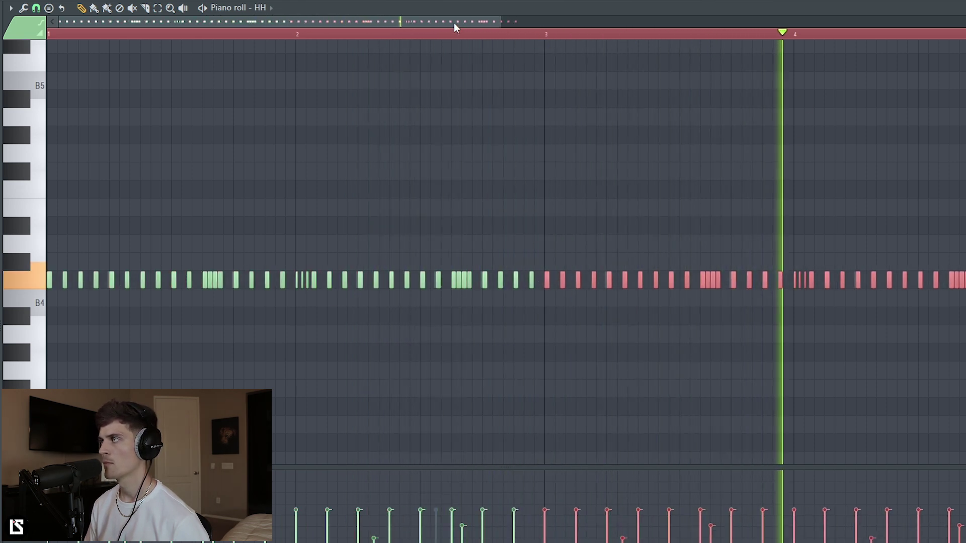
pyautogui.moveTo(453, 23); pyautogui.dragTo(619, 33)
pyautogui.click(567, 93)
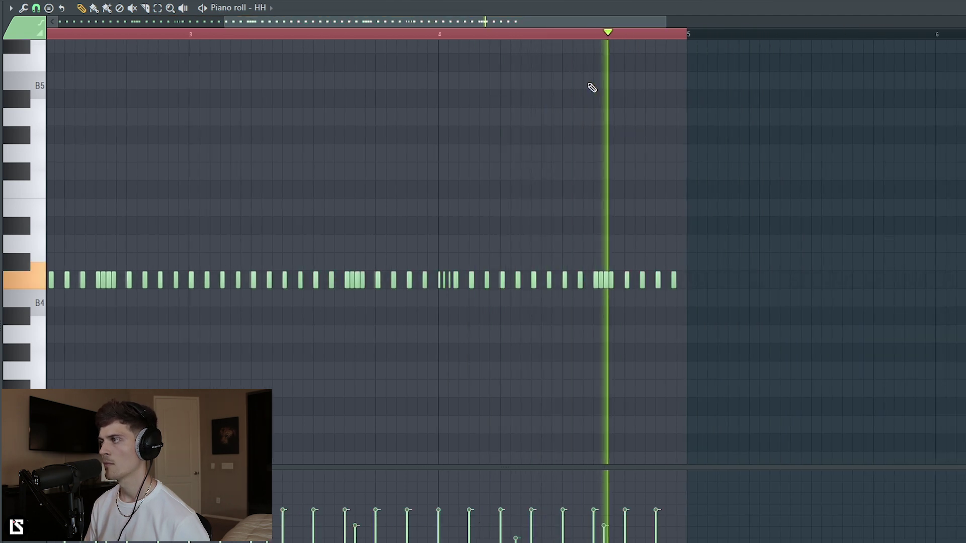
pyautogui.scroll(4, 533, 32)
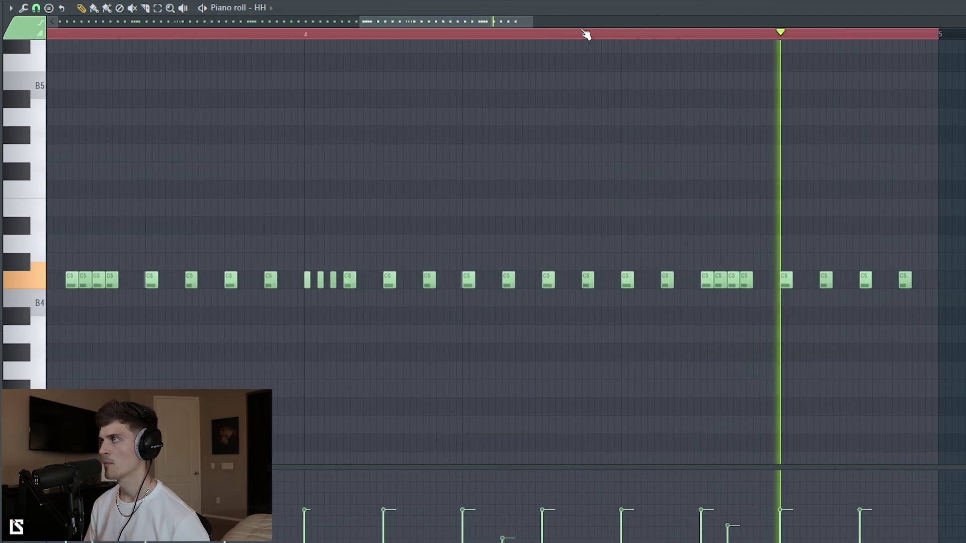
pyautogui.moveTo(537, 25); pyautogui.dragTo(572, 25)
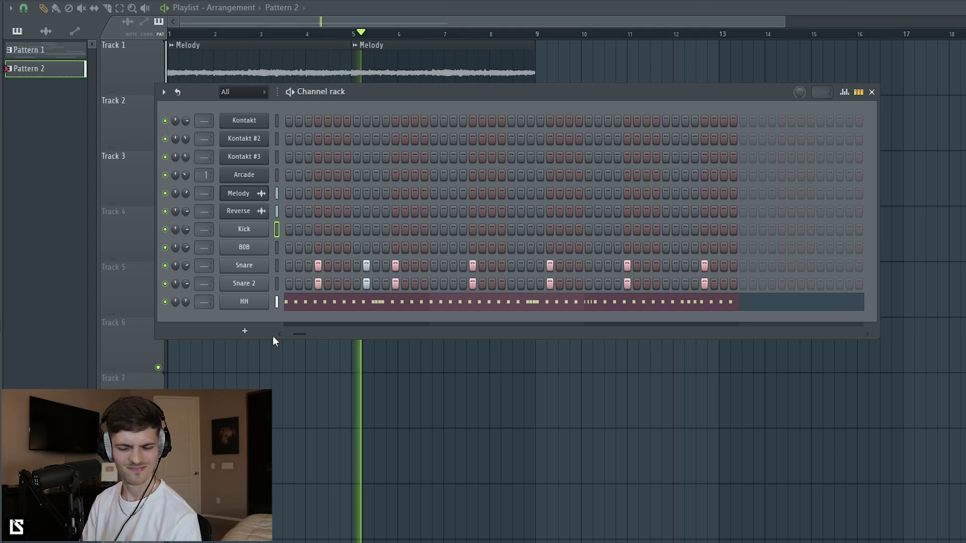
# - Open the 808 channel's piano roll and record a bass line of G#4 and E5 notes across the four bars
pyautogui.press('space')
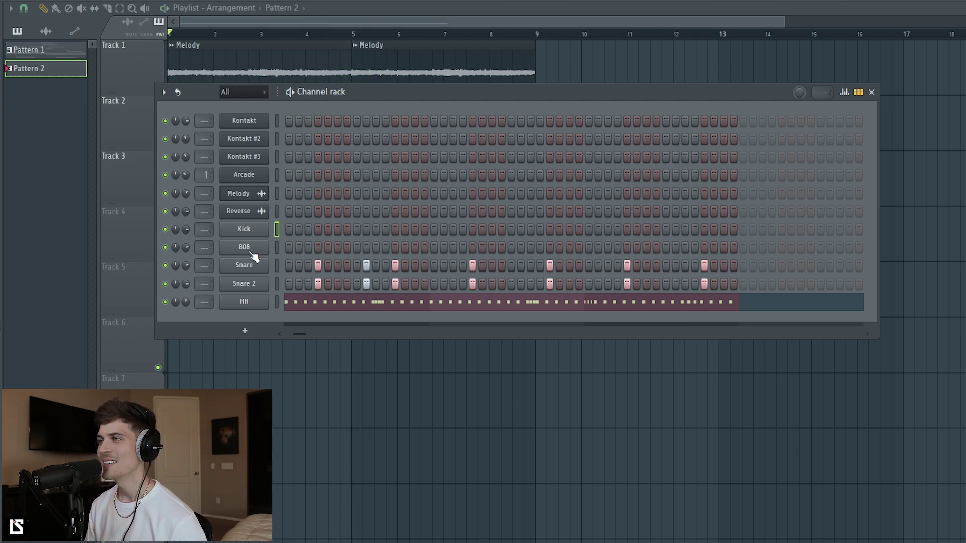
pyautogui.click(278, 248)
pyautogui.press('F7')
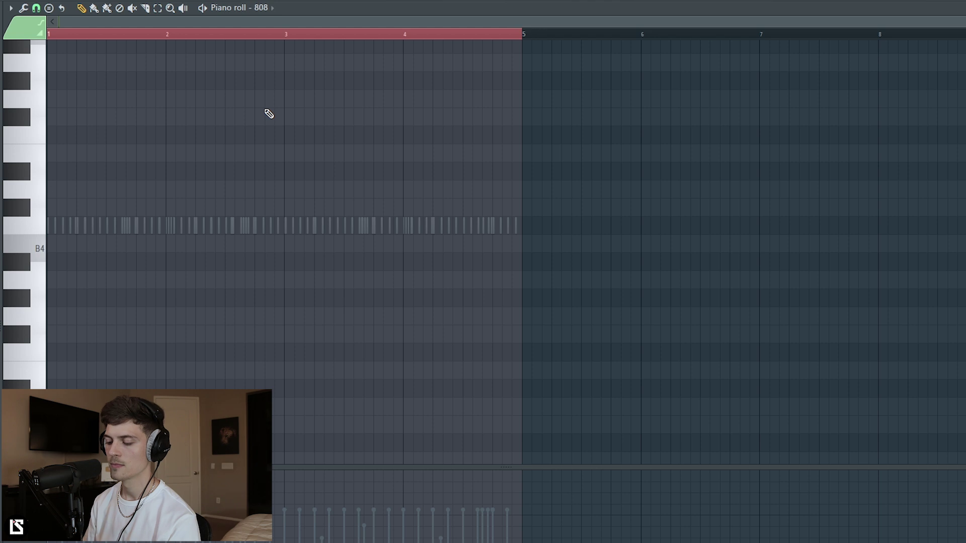
pyautogui.press('space')
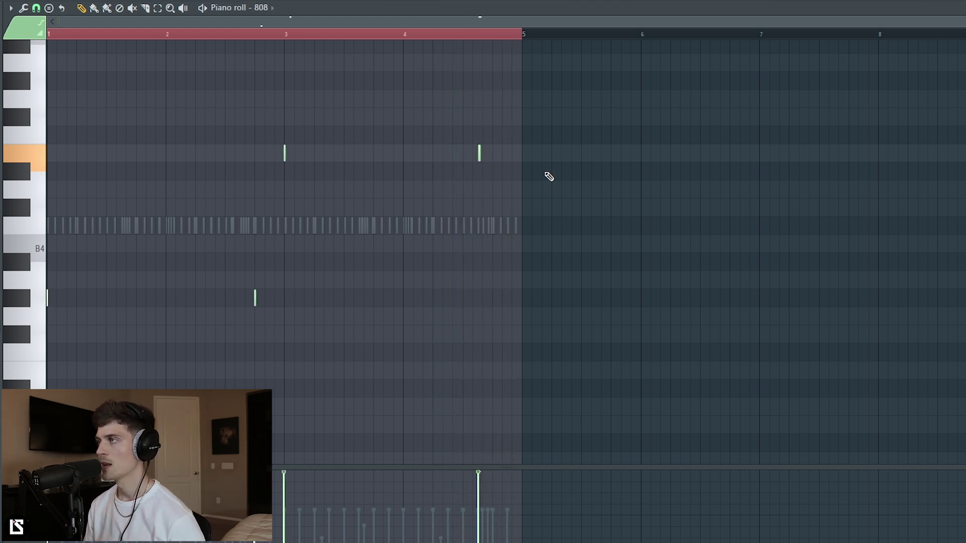
# - Quantize the 808 notes, drop the E5 in bar 4, and extend the remaining notes to fill all four bars
pyautogui.hotkey('alt', 'q')
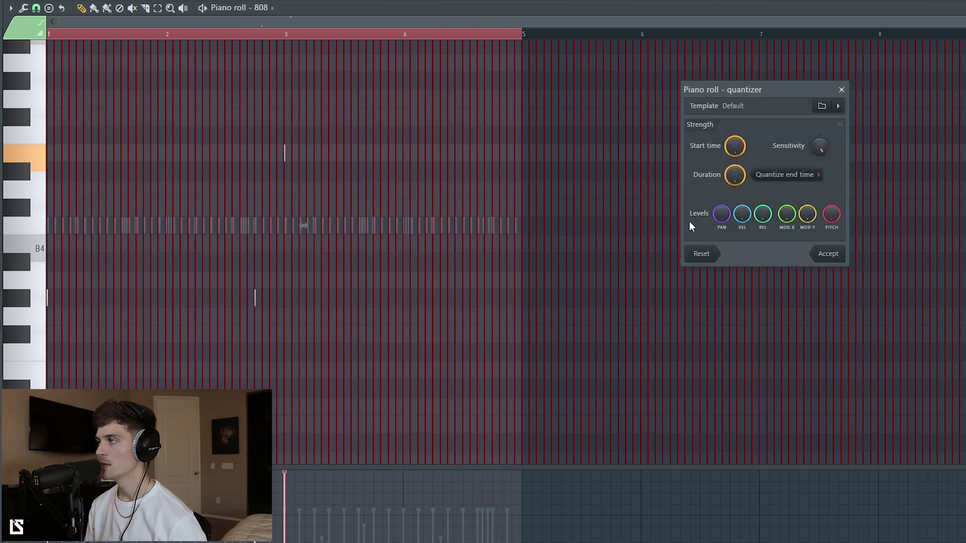
pyautogui.click(819, 256)
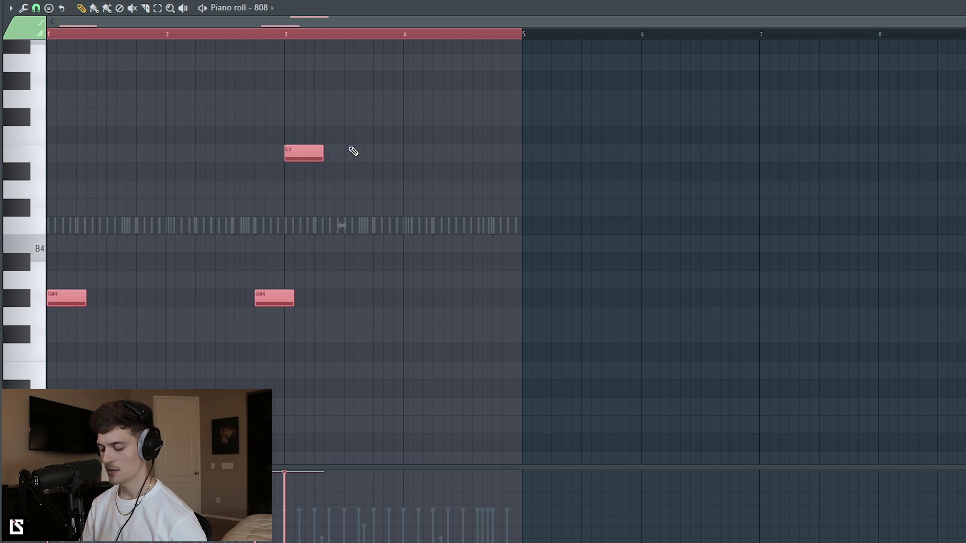
pyautogui.hotkey('alt', 'a')
pyautogui.click(473, 369)
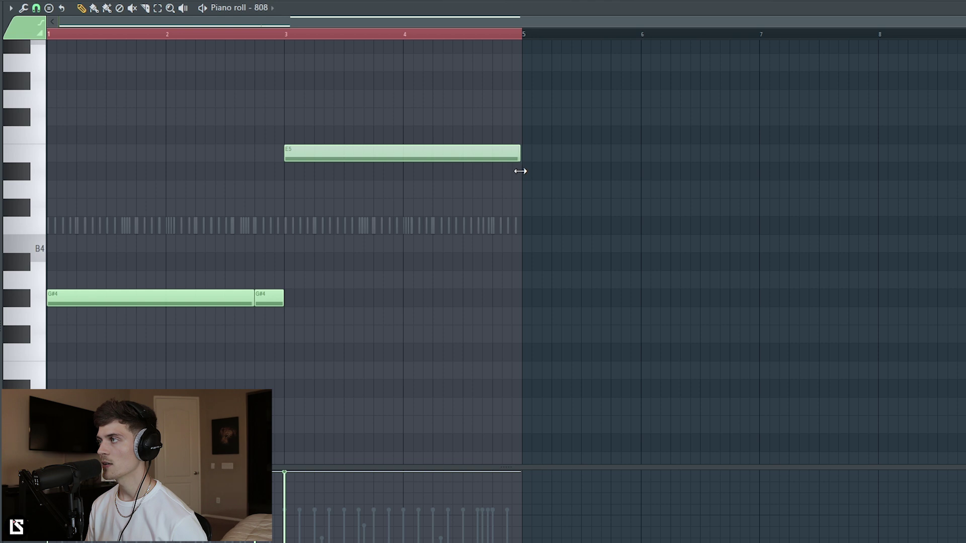
# - Record a four-bar kick rhythm on C5 in the Kick channel while the beat plays
pyautogui.press('F6')
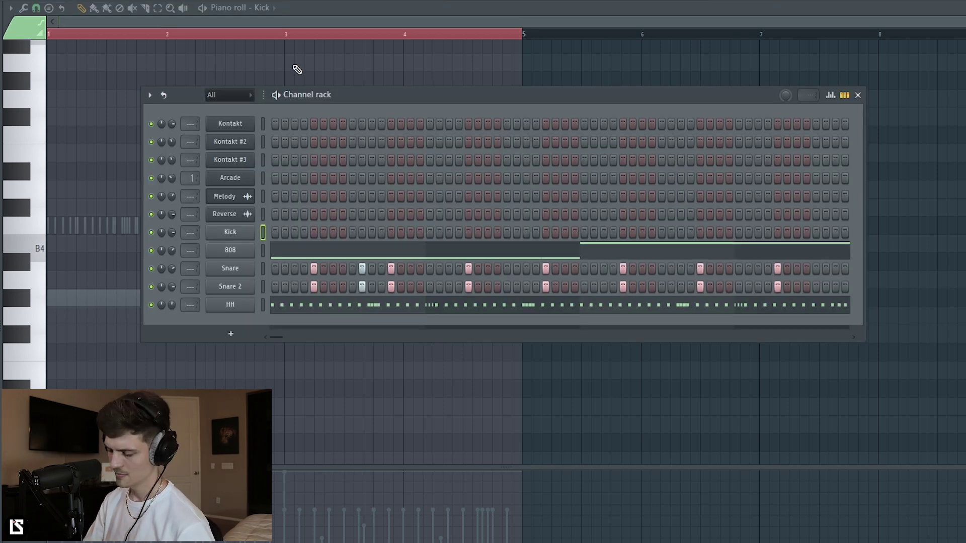
pyautogui.press('space')
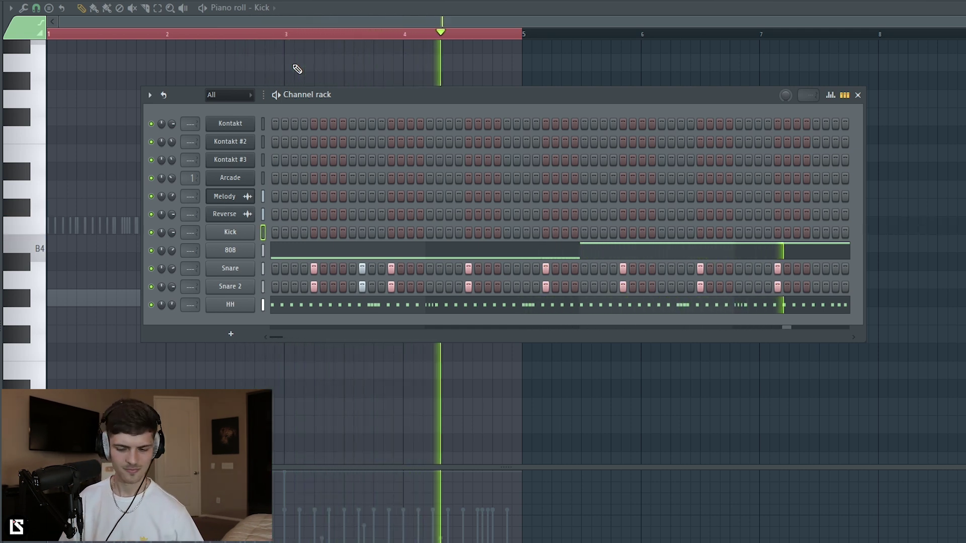
pyautogui.press('space')
pyautogui.hotkey('ctrl', 'v')
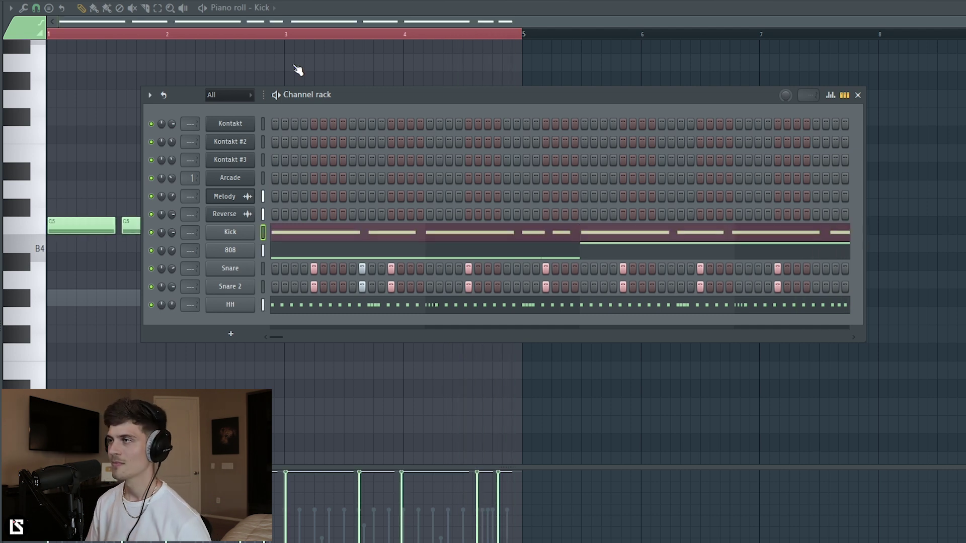
# - Open the Kick notes in the piano roll, select them all and quantize them with the default settings
pyautogui.click(360, 242)
pyautogui.click(362, 242)
pyautogui.hotkey('ctrl', 'a')
pyautogui.hotkey('alt', 'q')
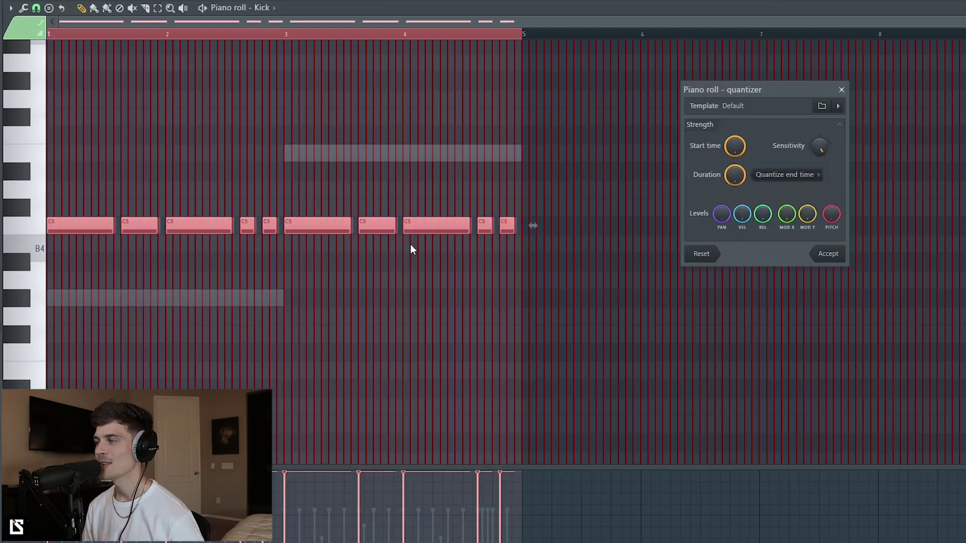
pyautogui.click(827, 254)
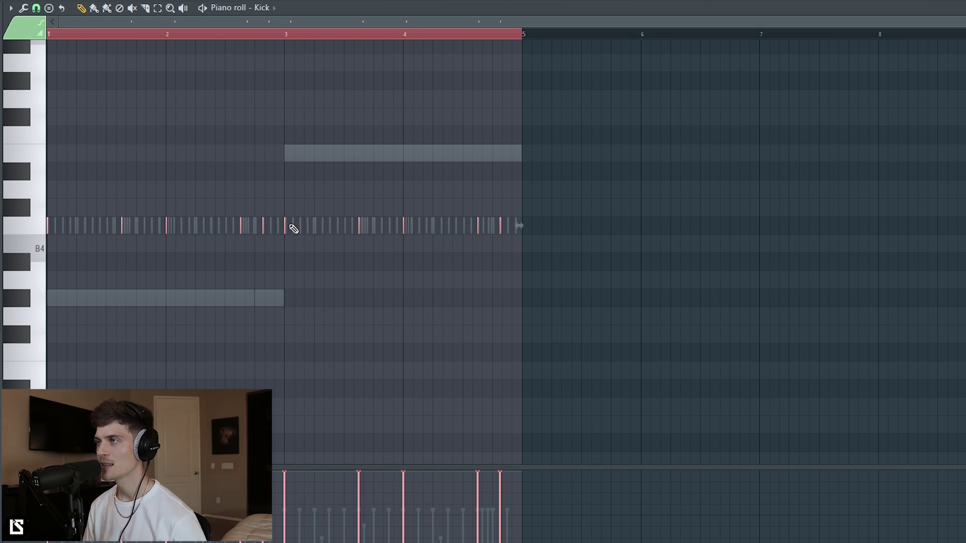
# - Set the piano roll snap to Cell, lengthen the Kick notes, quantize them again and play the pattern
pyautogui.click(36, 7)
pyautogui.click(50, 49)
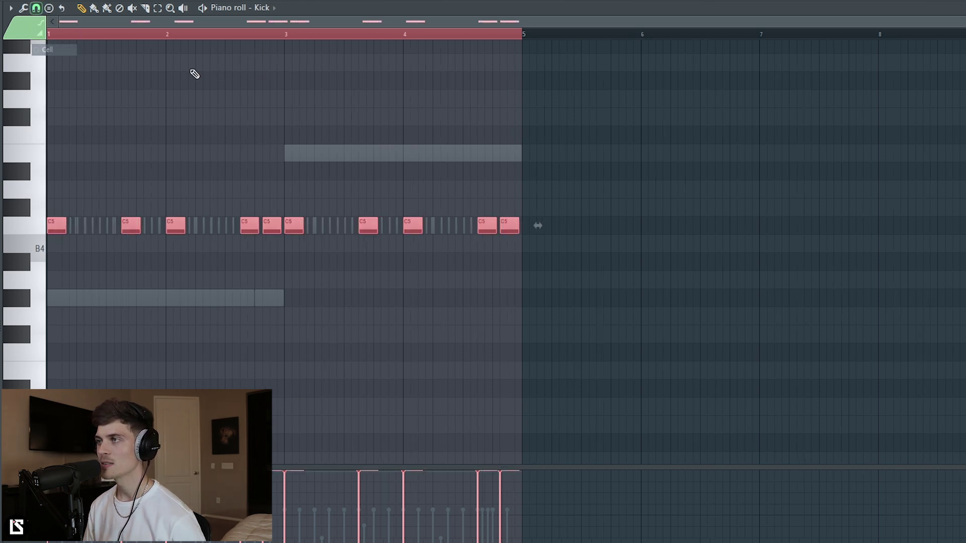
pyautogui.hotkey('alt', 'q')
pyautogui.click(827, 255)
pyautogui.press('space')
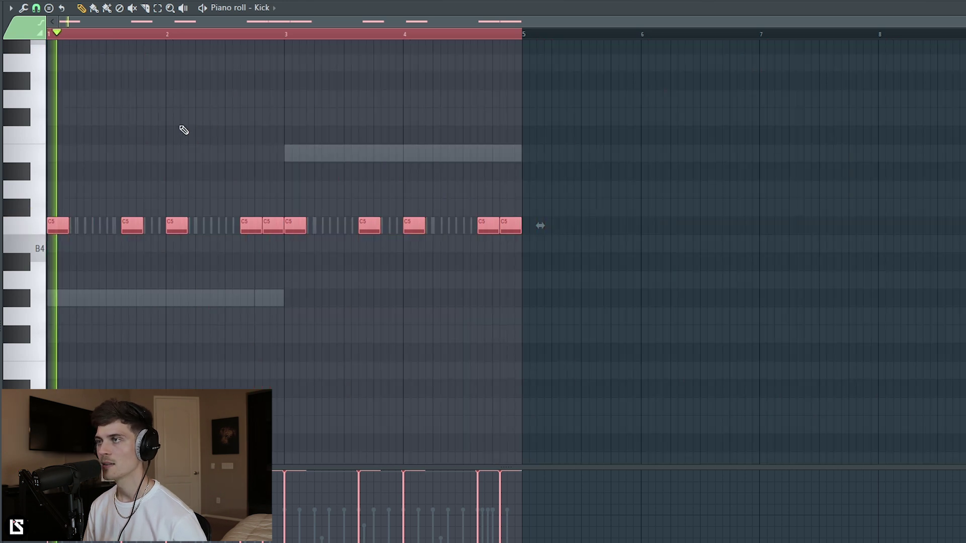
pyautogui.scroll(3, 160, 34)
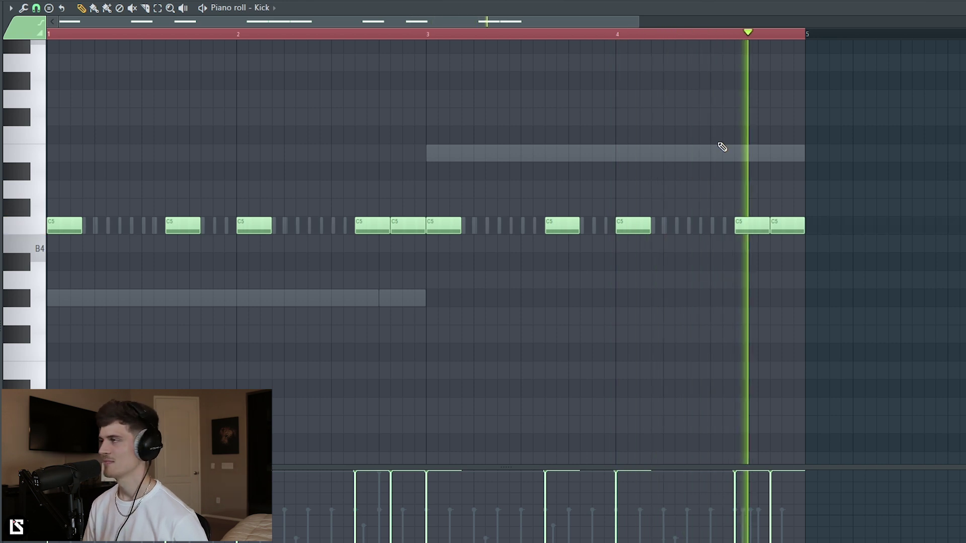
# - Delete the short second G#4 note of the 808 and extend the first G#4 to the start of bar 3
pyautogui.press('F6')
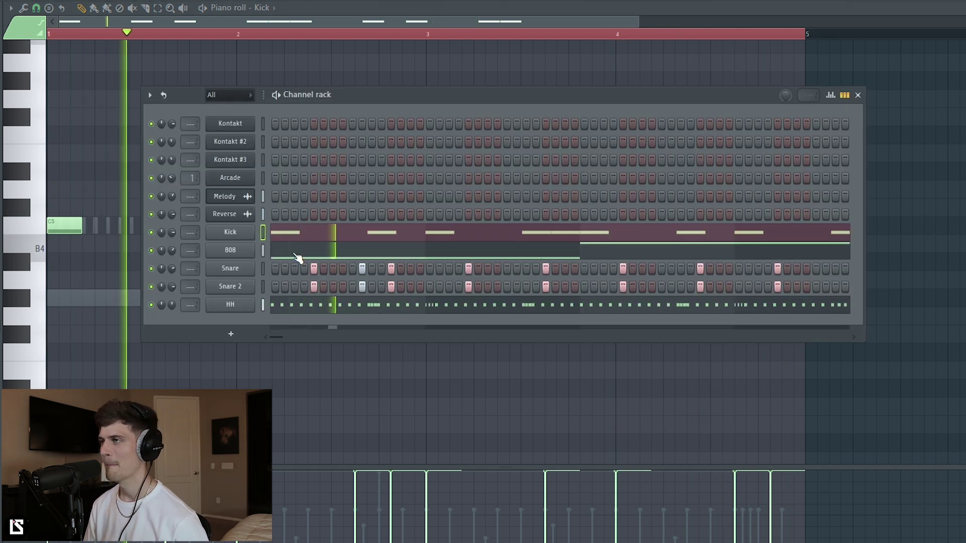
pyautogui.click(295, 253)
pyautogui.rightClick(391, 293)
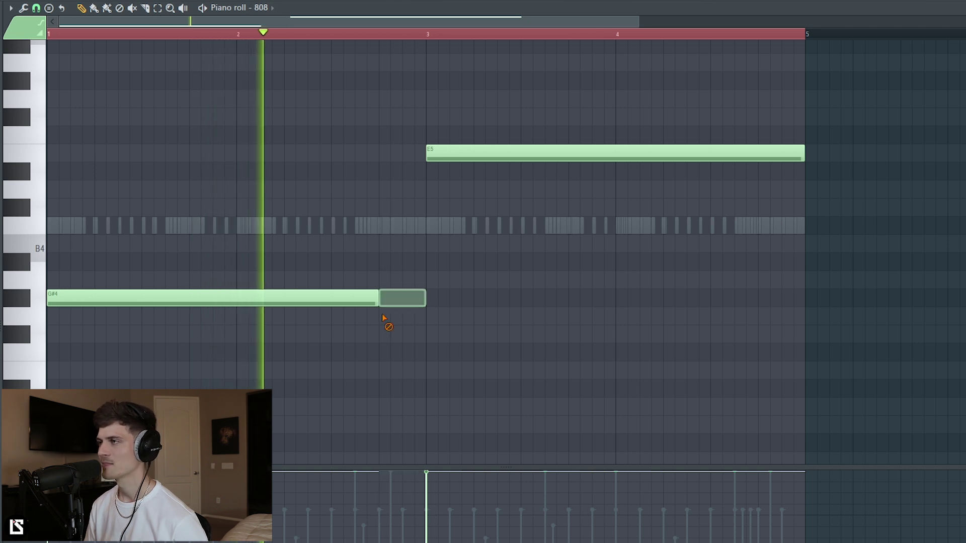
pyautogui.moveTo(378, 297); pyautogui.dragTo(426, 297)
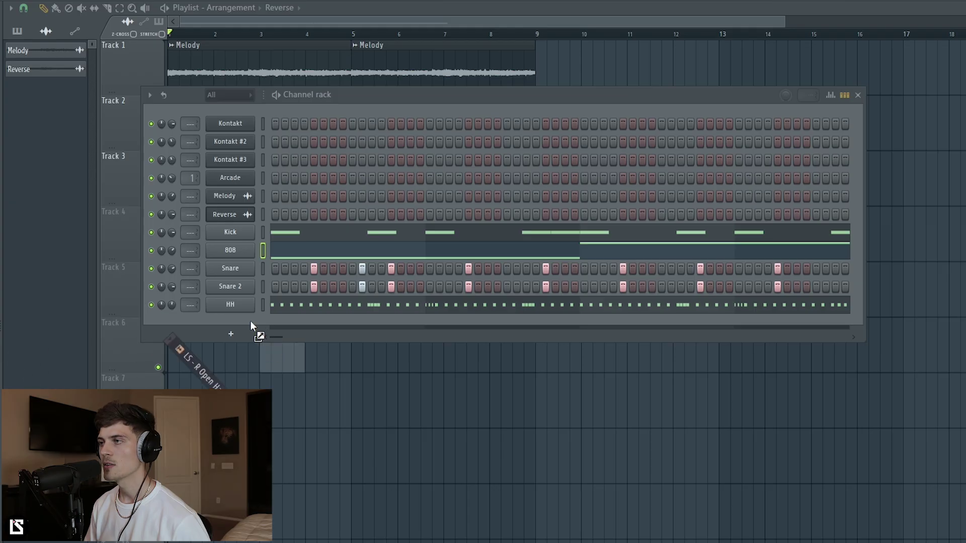
# - Add the LS - R Open Hat 7 sample as a new channel and place a C5 hit at the start of bar 1
pyautogui.moveTo(250, 321); pyautogui.dragTo(267, 320)
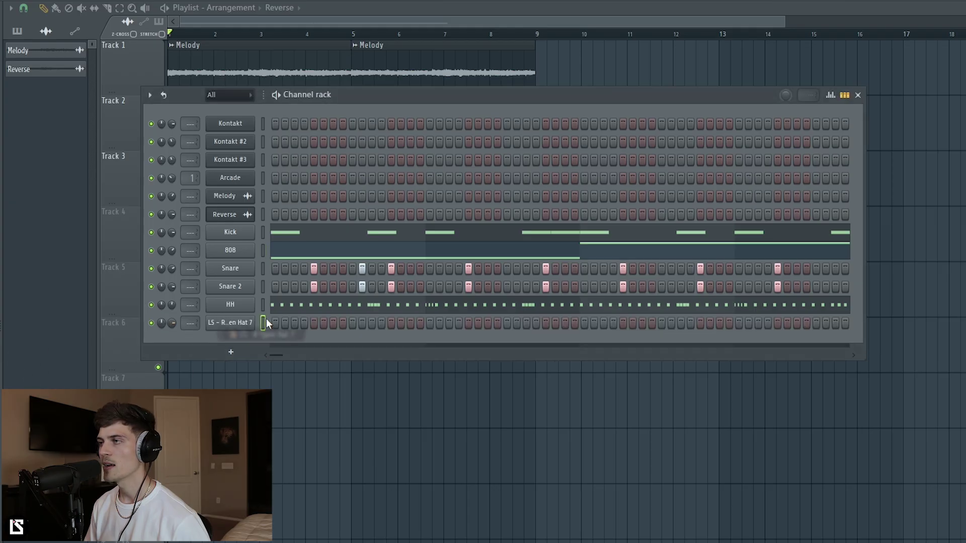
pyautogui.press('space')
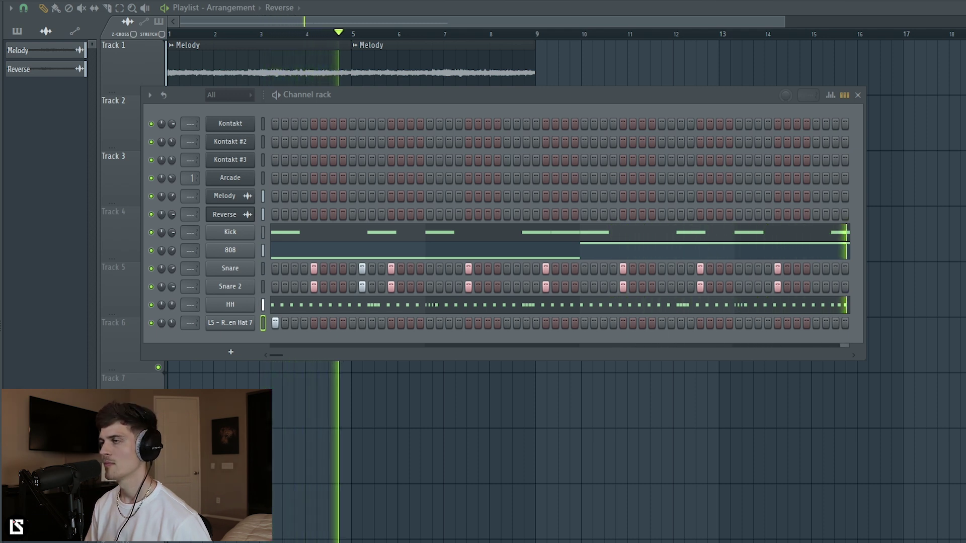
pyautogui.press('F7')
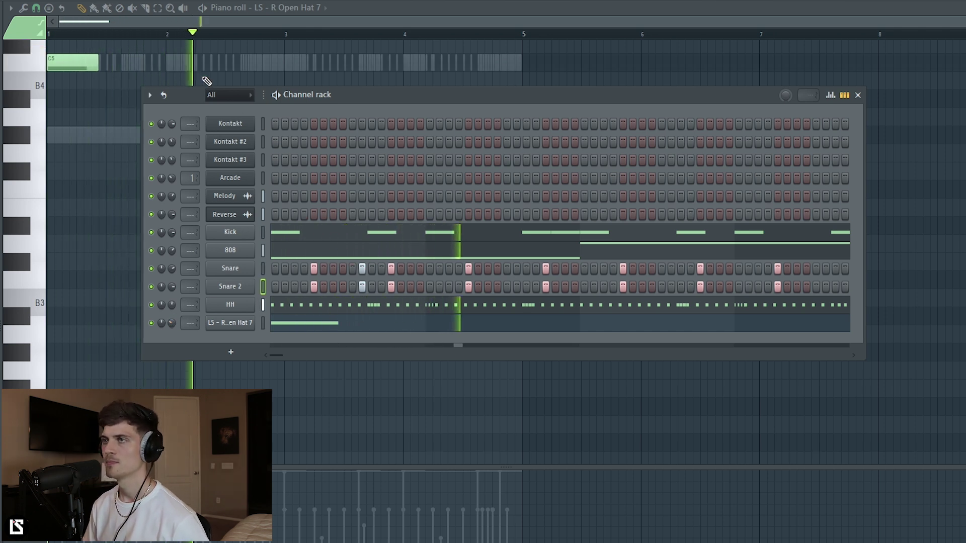
pyautogui.press('F6')
pyautogui.press('F6')
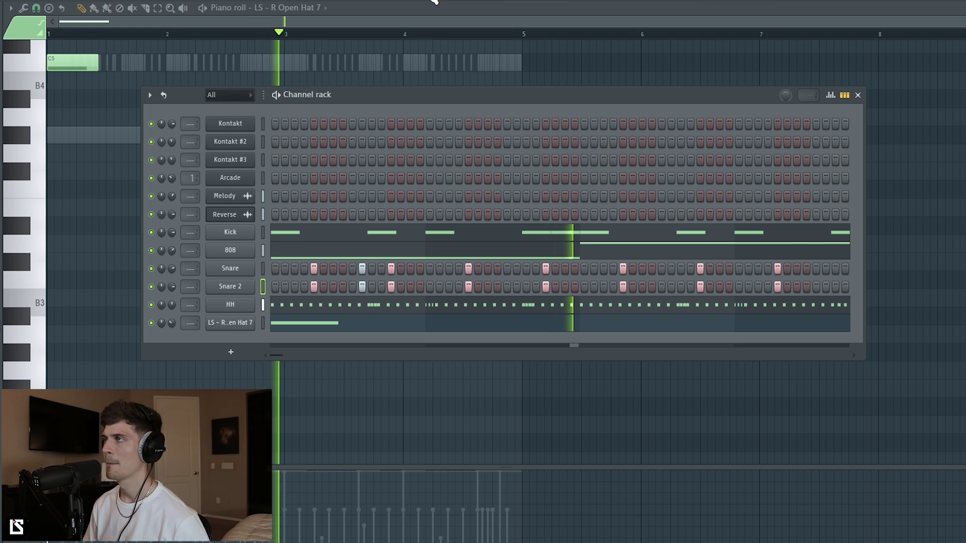
# - Open the Melody clip's sample settings from the playlist and adjust its volume during playback
pyautogui.press('F5')
pyautogui.scroll(-2, 398, 34)
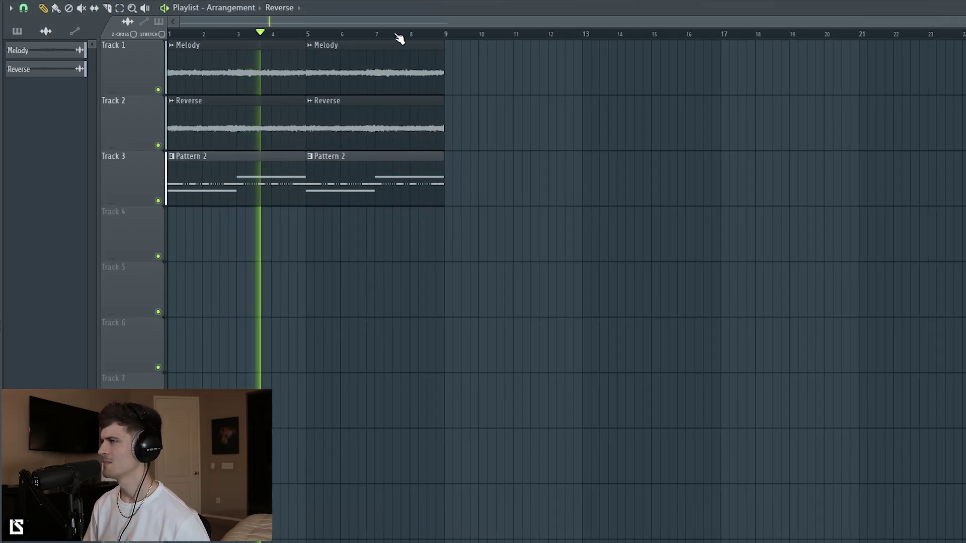
pyautogui.press('F6')
pyautogui.press('F6')
pyautogui.doubleClick(352, 77)
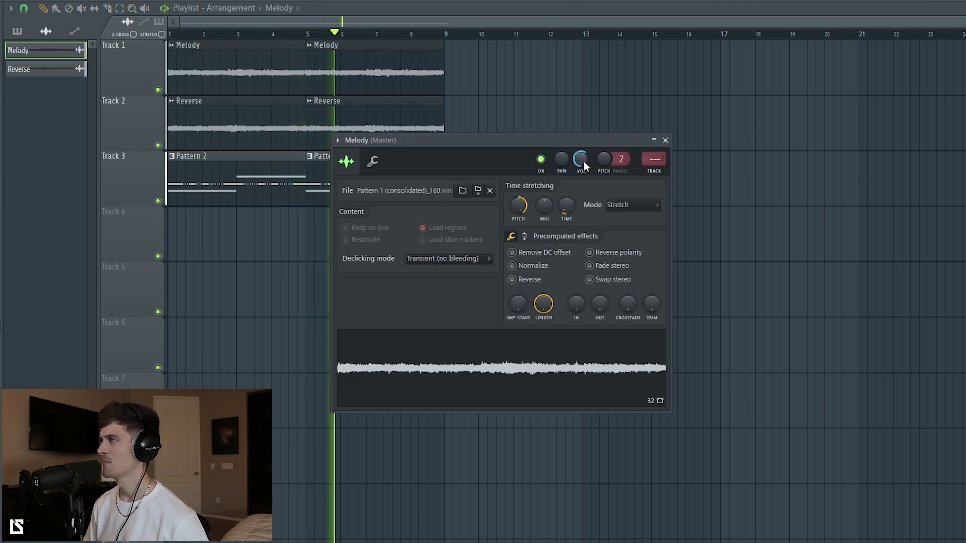
pyautogui.press('Escape')
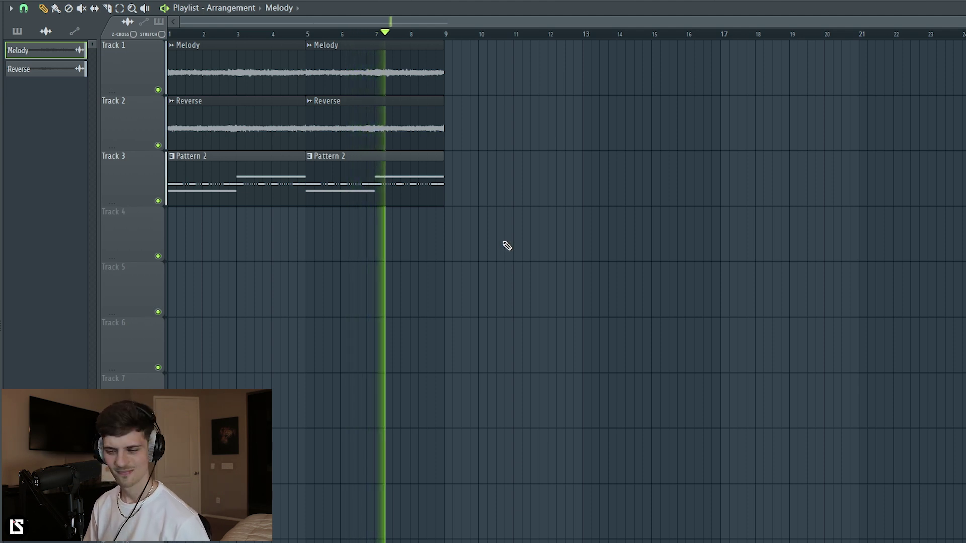
# - Show the channel rack and move it clear of the playlist's track headers
pyautogui.press('F6')
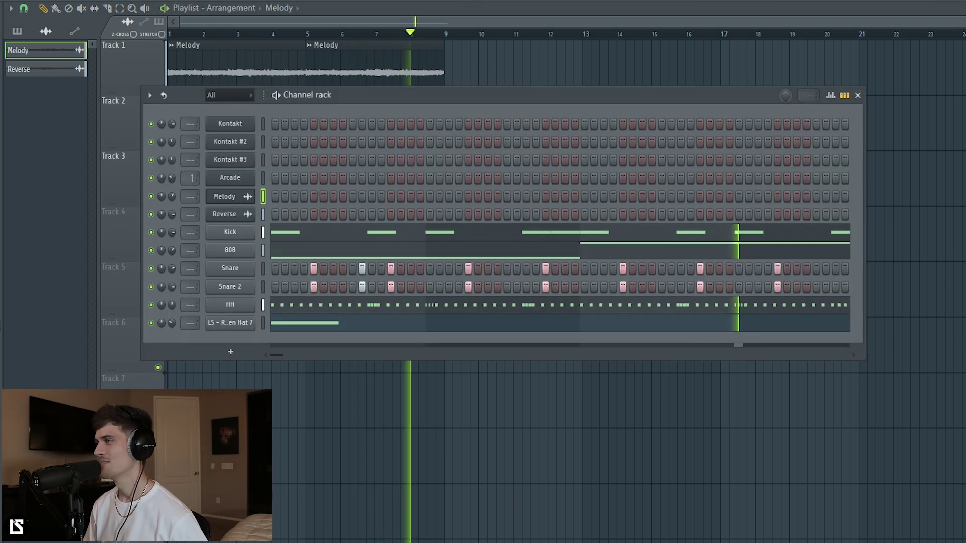
pyautogui.moveTo(485, 93); pyautogui.dragTo(532, 116)
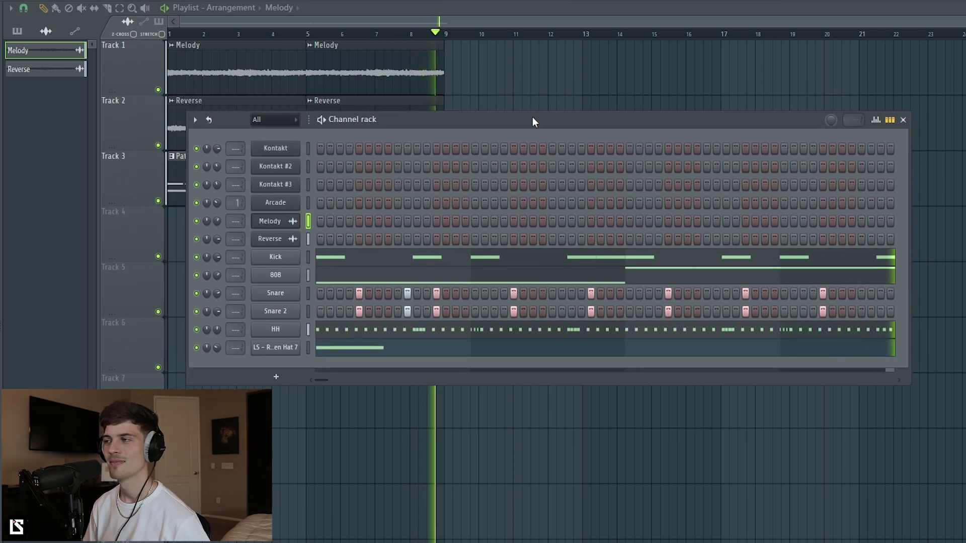